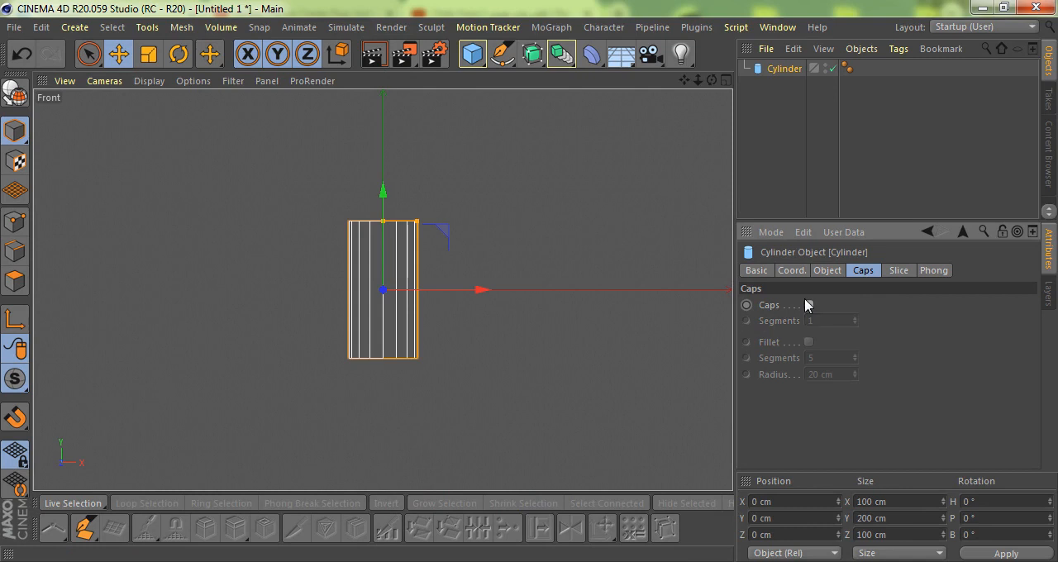
Stretch the cylinder to a height of about 537 cm and duplicate it.
scroll(427, 295, "down", 2)
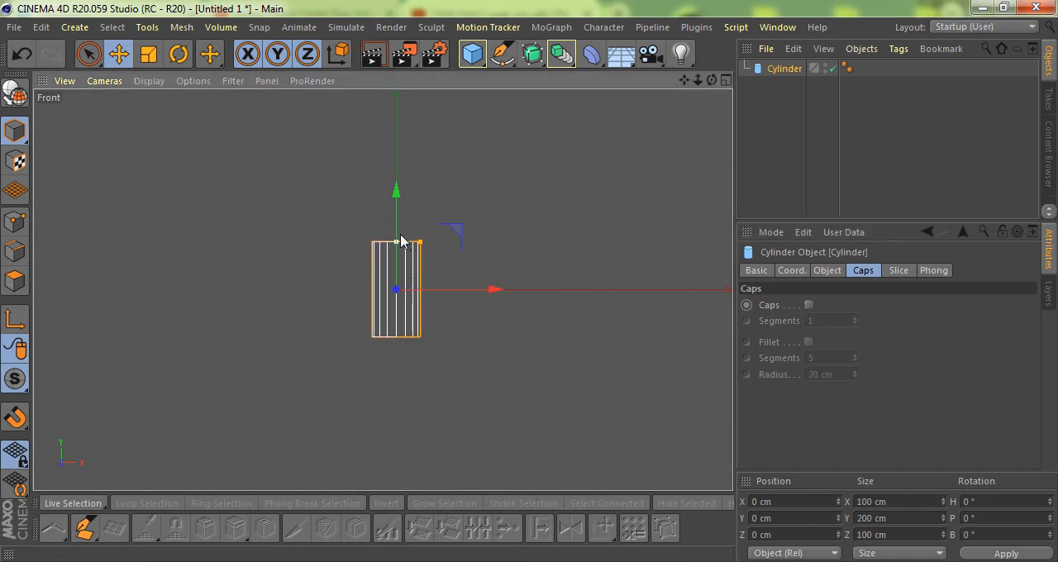
left_click_drag(401, 245, 401, 163)
left_click_drag(777, 71, 781, 86, "ctrl")
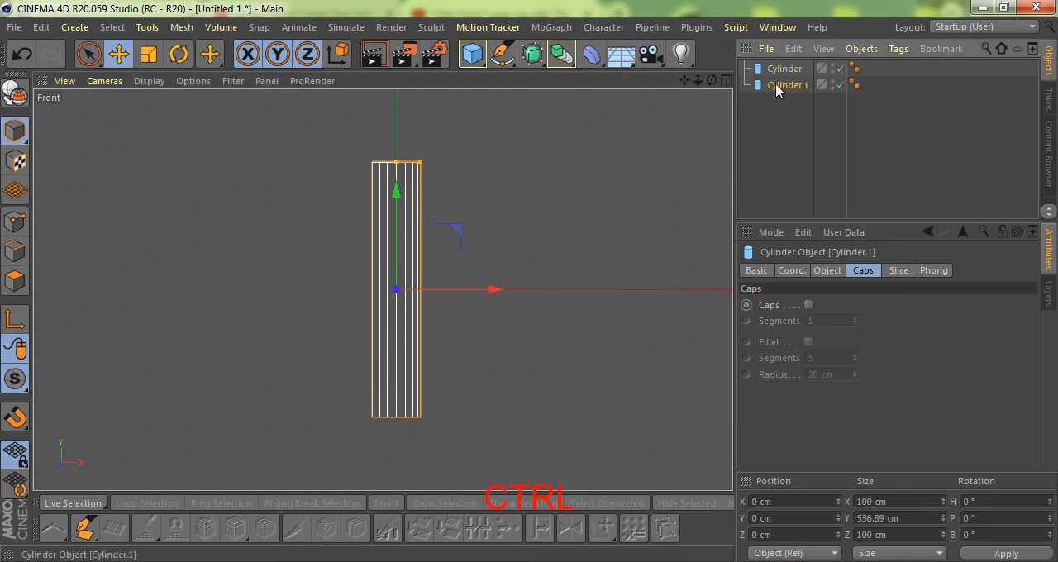
Rotate the duplicate cylinder in the front view so it crosses the upright one diagonally, and view both in perspective.
key("r")
left_click_drag(373, 242, 336, 290)
key("F1")
left_click_drag(373, 240, 467, 273, "alt")
Combine both cylinders in a Boole object with the Boolean type A union B.
left_click_drag(564, 63, 854, 81)
left_click_drag(794, 141, 782, 73)
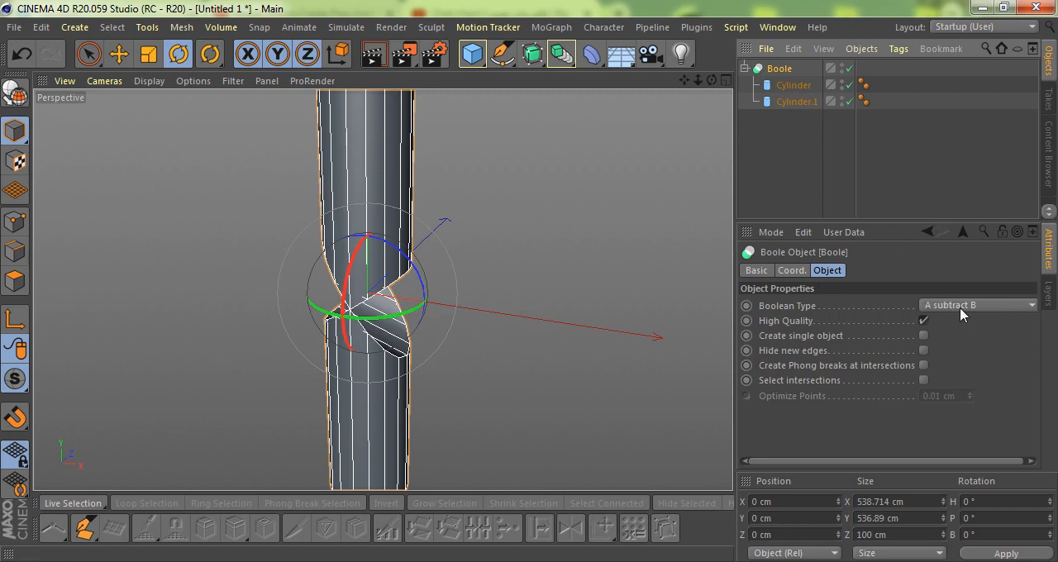
left_click(960, 306)
left_click(960, 324)
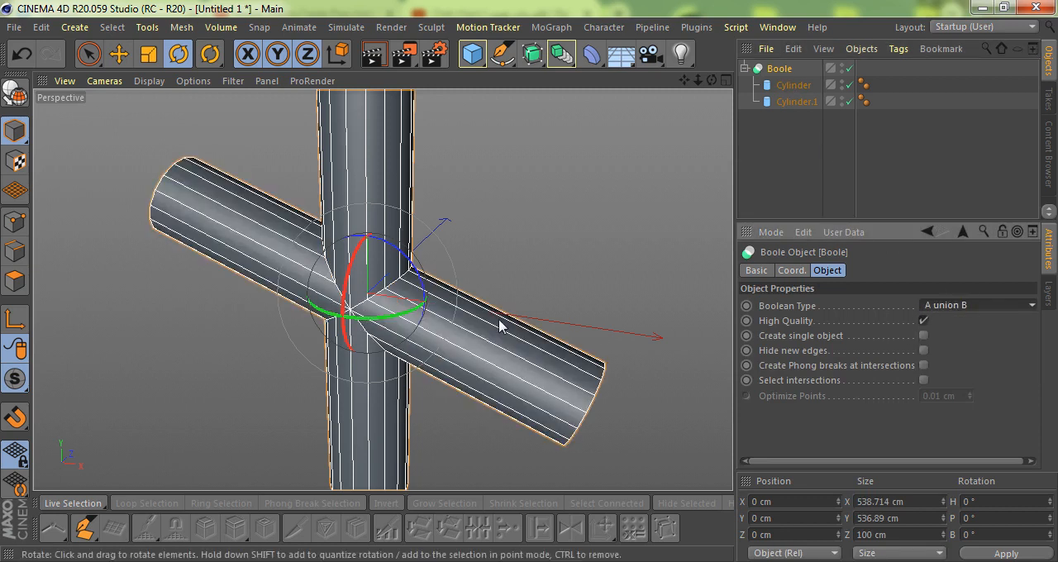
Make the Boole editable and merge it with its child cylinders into a single polygon object, deleting the originals.
left_click_drag(406, 272, 720, 52, "alt")
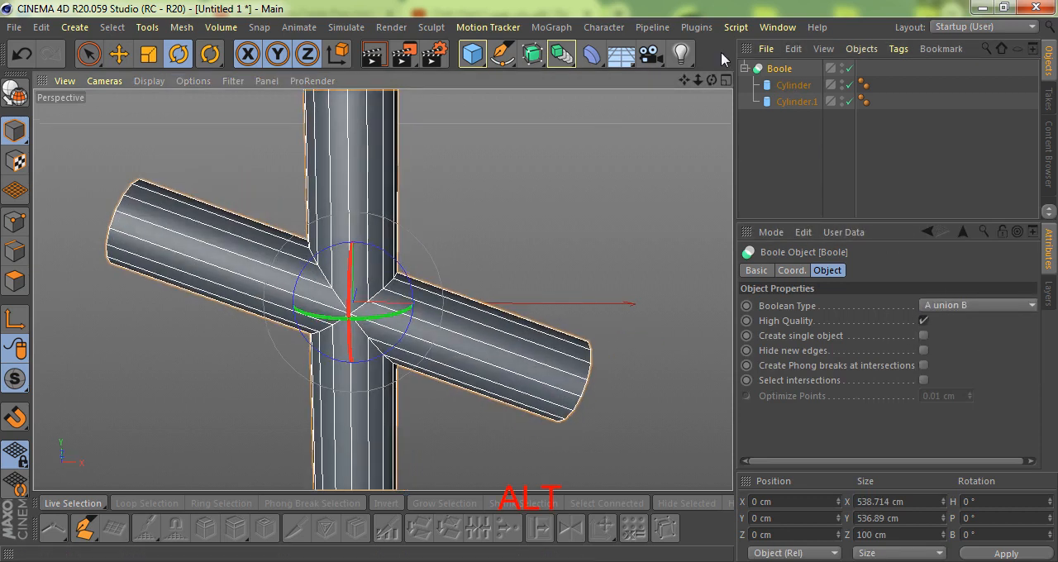
key("alt+c")
right_click(763, 71)
left_click(808, 309)
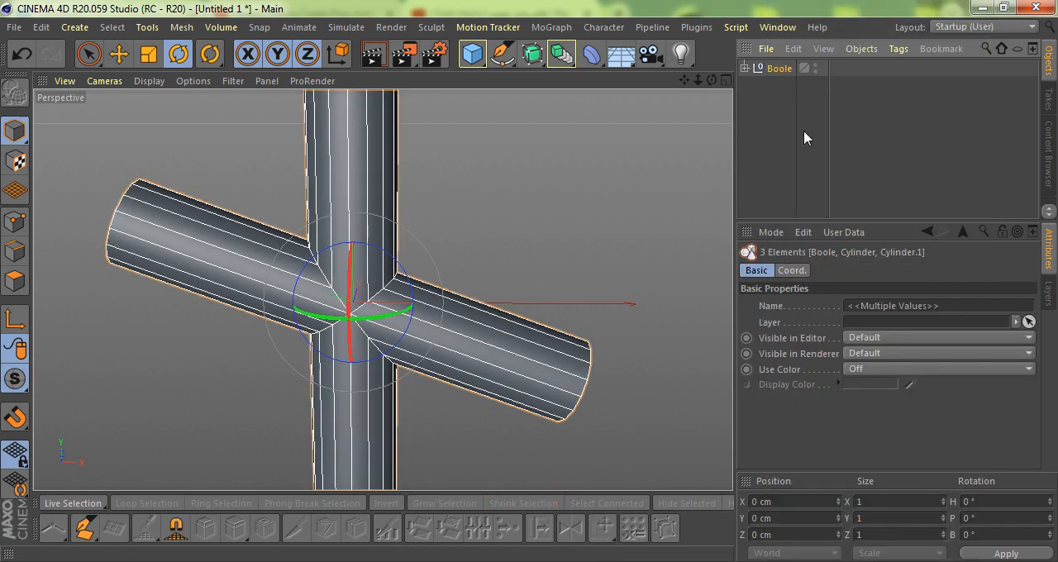
right_click(779, 70)
left_click(862, 437)
left_click_drag(562, 277, 237, 317, "alt")
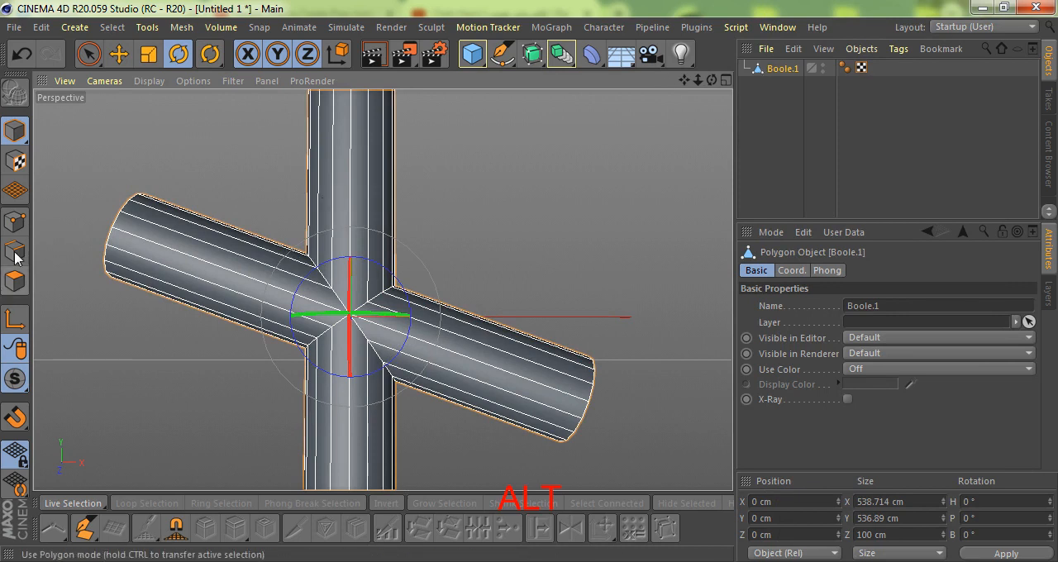
Select all points of the merged mesh and optimize them to weld the duplicates at the junction.
left_click(15, 221)
left_click_drag(347, 270, 404, 321, "alt")
key("ctrl+a")
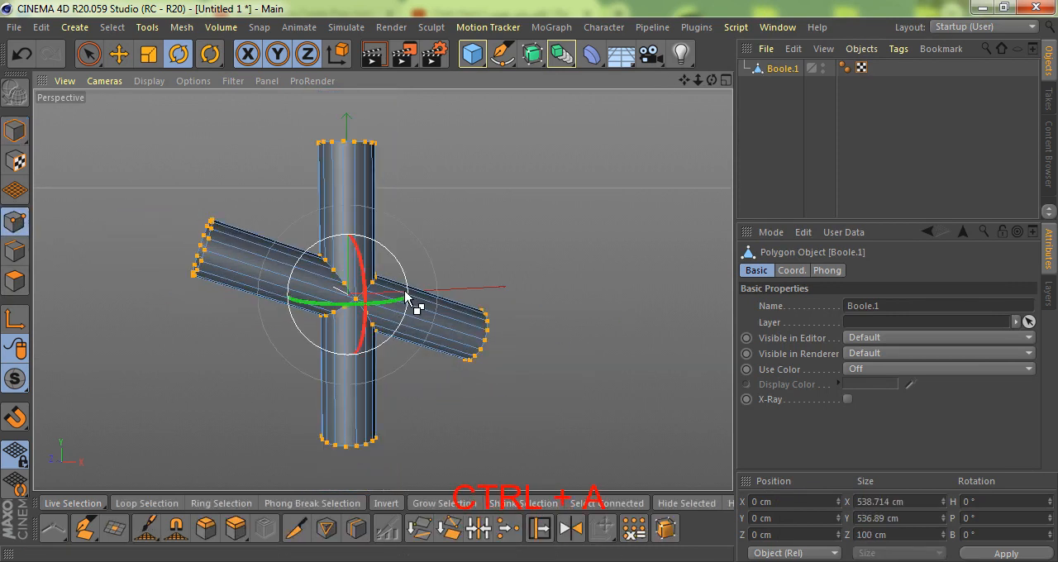
right_click(444, 227)
left_click(488, 533)
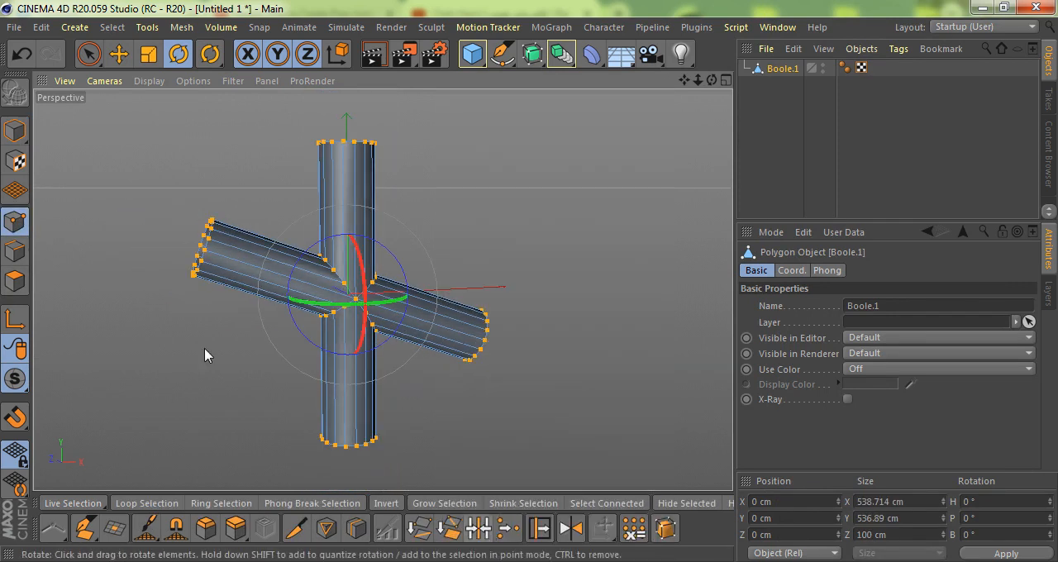
Select the edge loops where the lower-right branch meets the upright pipe.
left_click(14, 251)
right_click_drag(329, 314, 393, 302, "alt")
left_click_drag(394, 308, 368, 291, "alt")
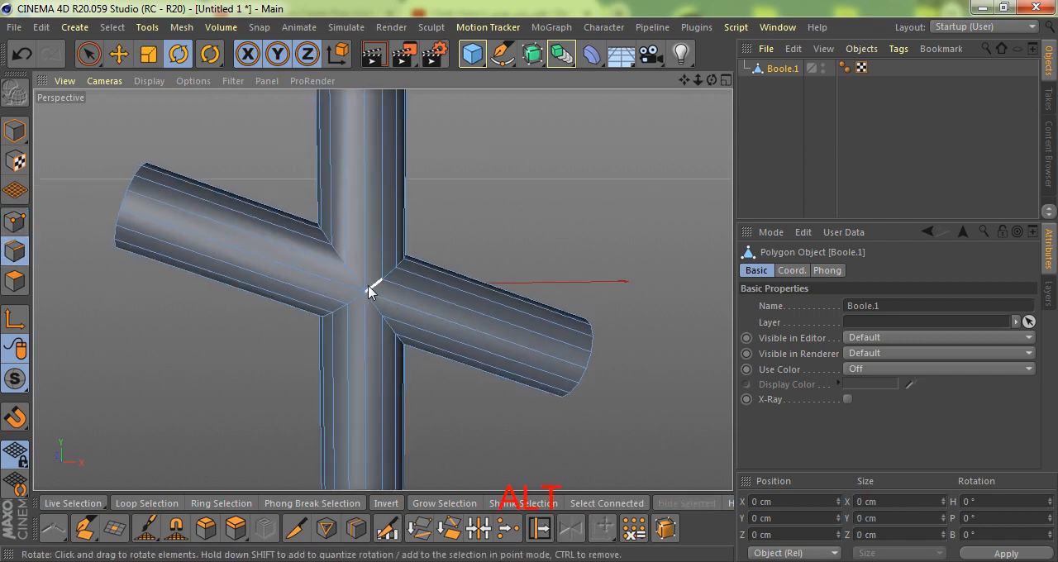
double_click(376, 289)
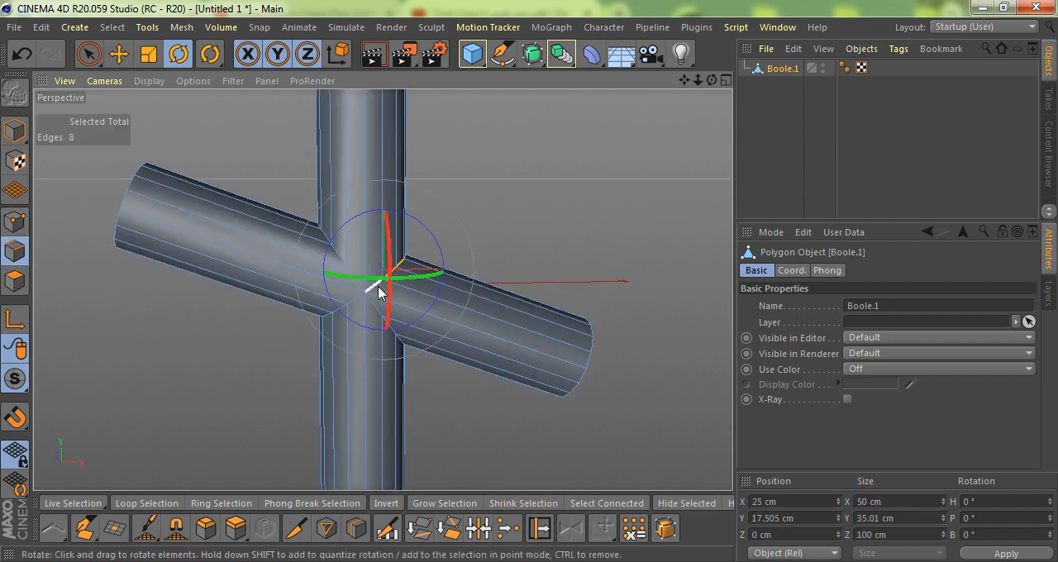
key("e")
scroll(374, 291, "up", 5)
left_click_drag(576, 329, 323, 312, "alt")
Use Fill Selection to select the polygons of the lower-right branch, and delete them.
key("u")
key("f")
left_click(545, 352)
key("Delete")
Deselect the edges nearest the junction's centre, keeping the upper and lower rims of the opening selected.
left_click_drag(451, 324, 485, 346, "alt")
left_click(15, 250)
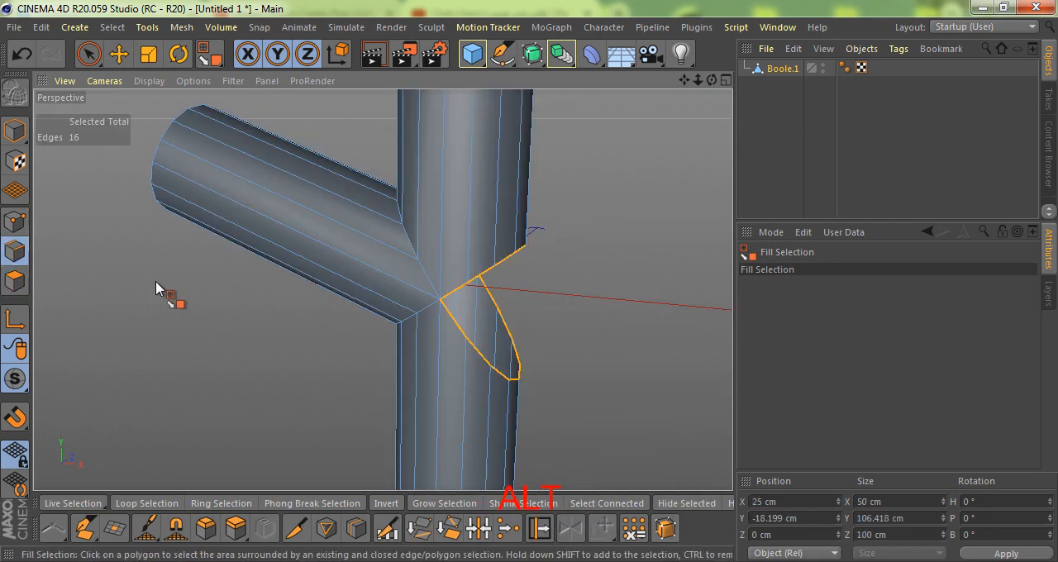
key("9")
scroll(314, 351, "up", 3)
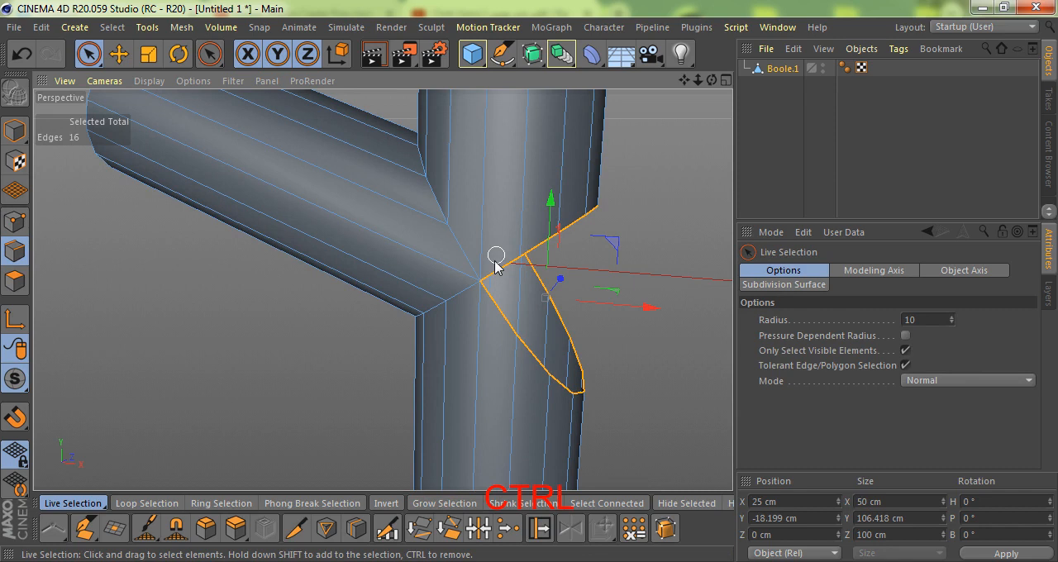
left_click_drag(460, 306, 508, 322, "alt")
left_click_drag(578, 248, 593, 350, "ctrl")
Close the opening in the upright pipe by joining its selected rims with Stitch and Sew.
key("m")
key("p")
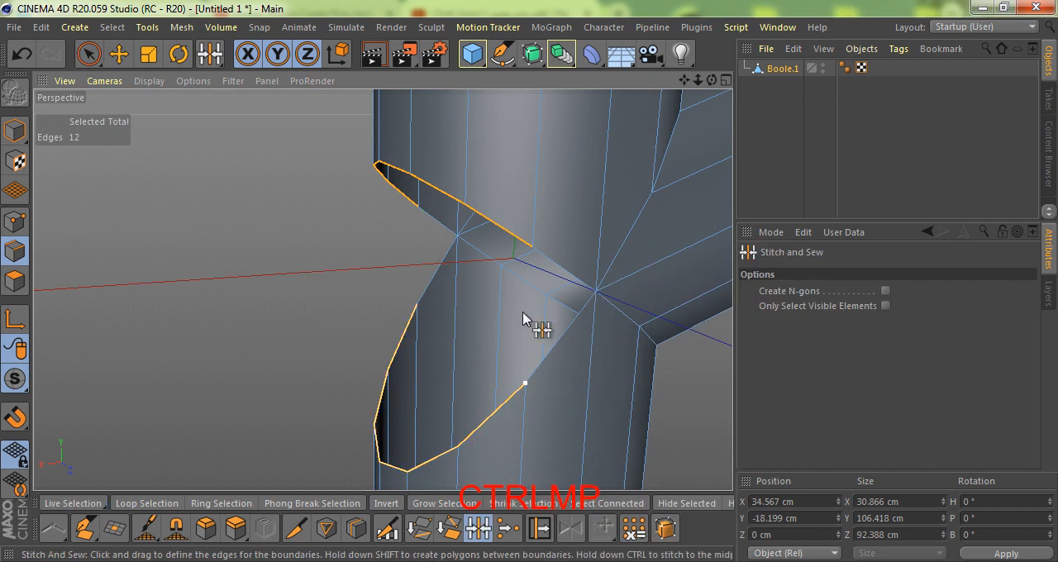
left_click_drag(530, 256, 530, 256)
left_click_drag(415, 322, 532, 307, "alt")
Add loop cuts close to the junction: about 4.3% on the lower pipe, about 6.5% on the upper pipe, and one on the branch.
key("k")
key("l")
scroll(443, 295, "up", 1)
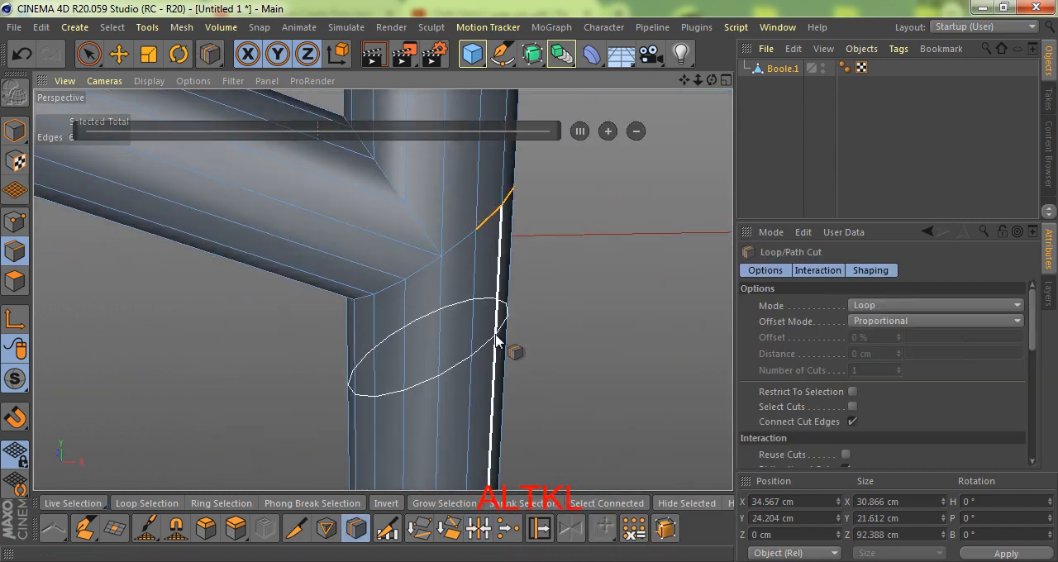
scroll(500, 334, "down", 1)
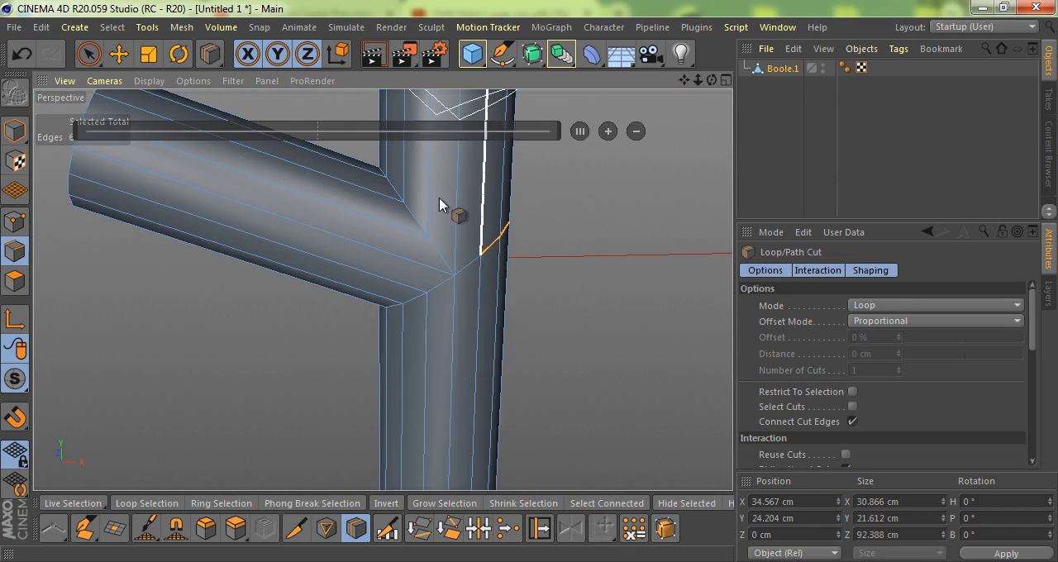
left_click(454, 281)
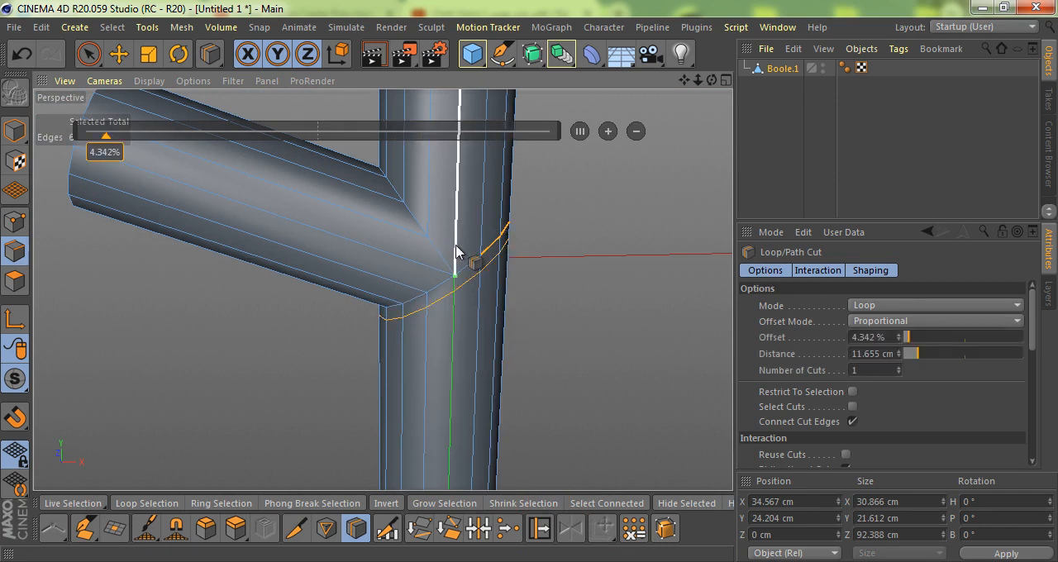
key("space")
left_click(423, 278)
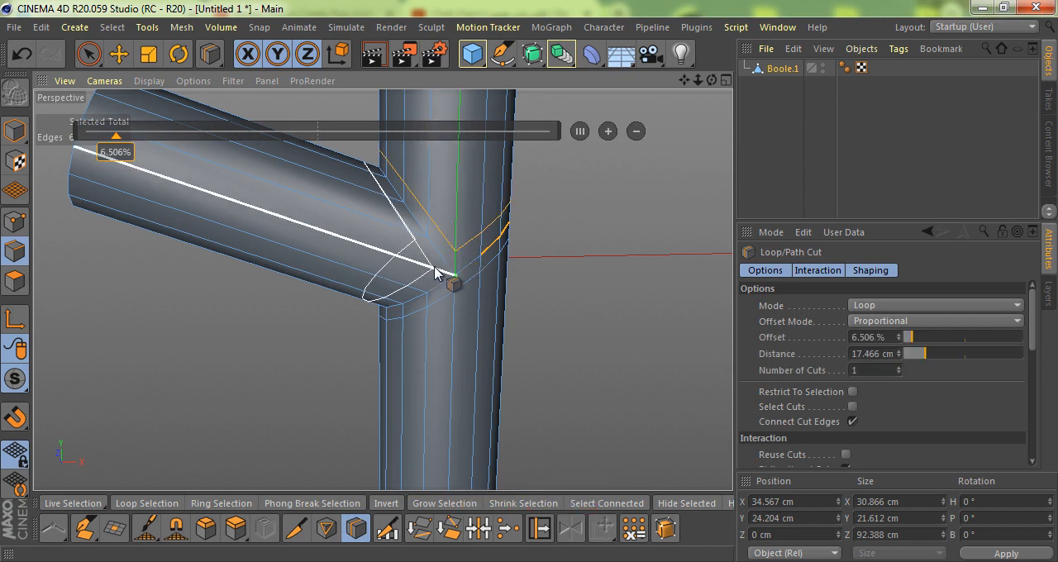
left_click_drag(441, 275, 526, 188, "alt")
Place the branched pipe mesh under a Subdivision Surface.
left_click(533, 56, "alt")
scroll(463, 314, "down", 3)
left_click_drag(475, 313, 435, 255, "alt")
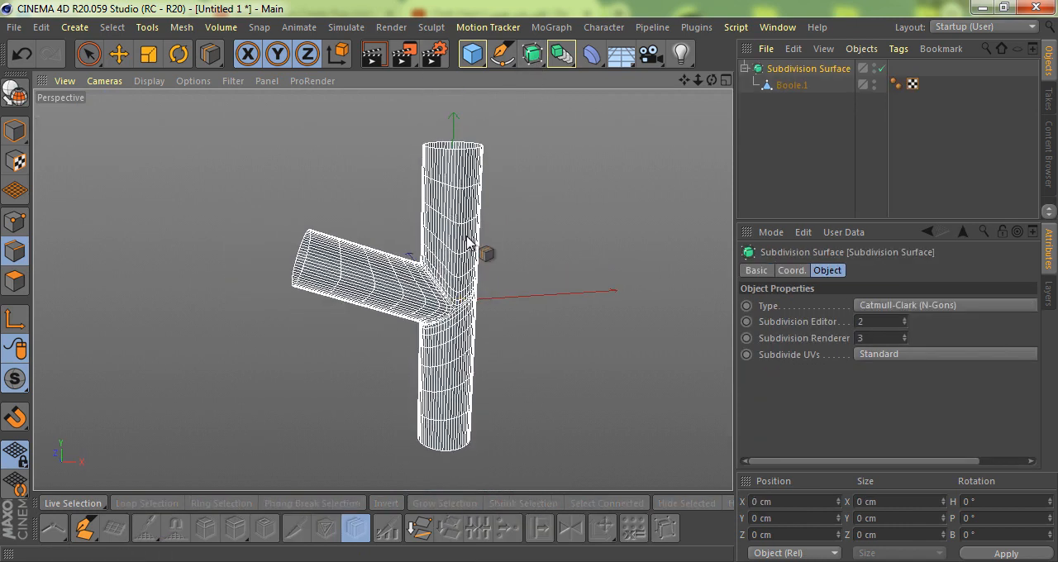
Render the perspective view to check the smoothed pipe junction from different angles.
key("ctrl+r")
scroll(458, 263, "up", 3)
mouse_move(458, 265)
left_mouse_down("alt")
mouse_move(467, 278)
mouse_move(457, 332)
mouse_move(489, 345)
left_mouse_up("alt")
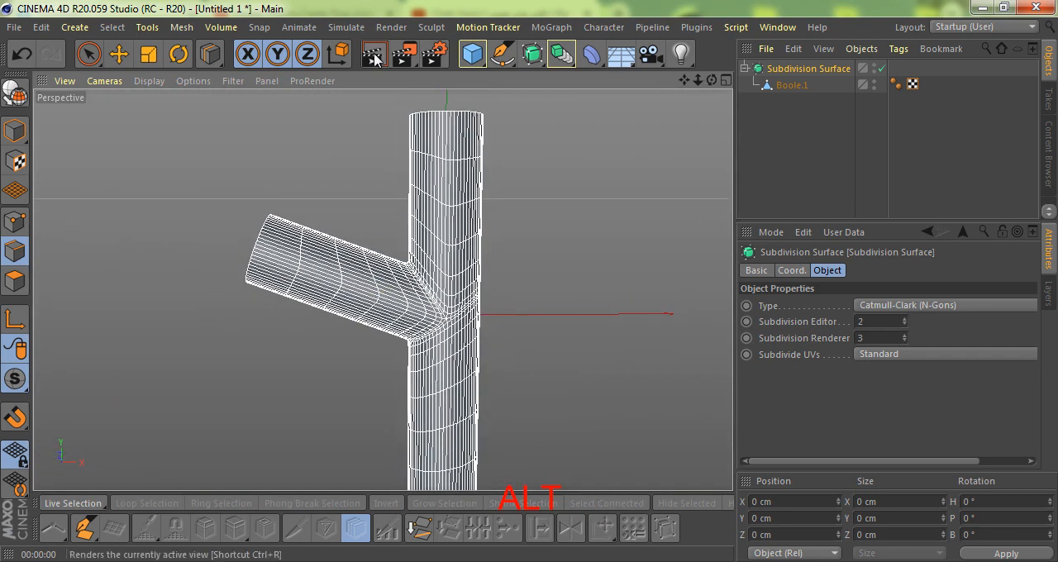
left_click(373, 56)
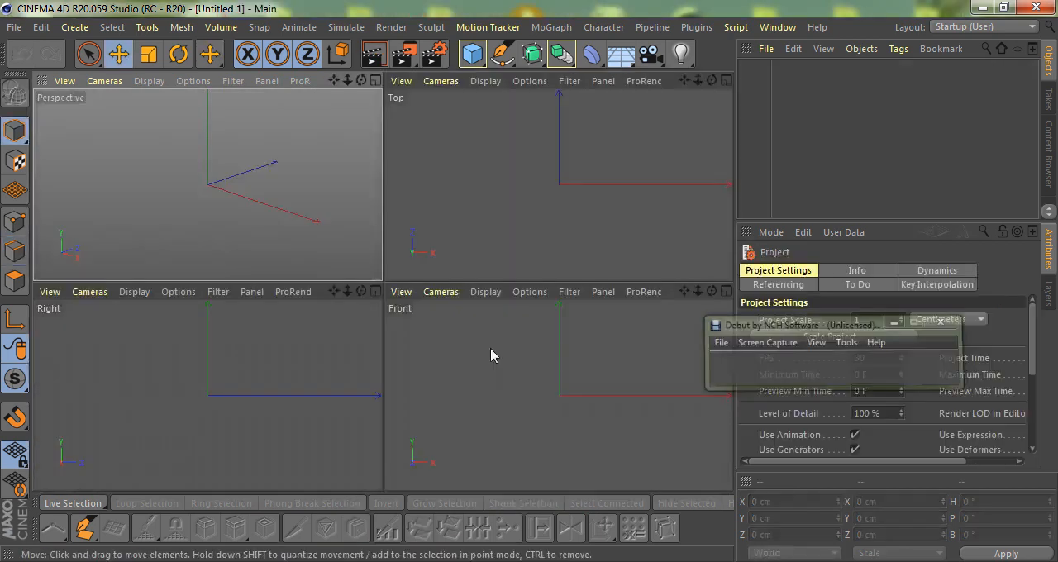
Add a cylinder to the empty scene with 16 rotation segments and no caps.
left_click_drag(474, 61, 772, 87)
right_click_drag(229, 221, 212, 192, "alt")
left_click_drag(213, 185, 212, 178, "alt")
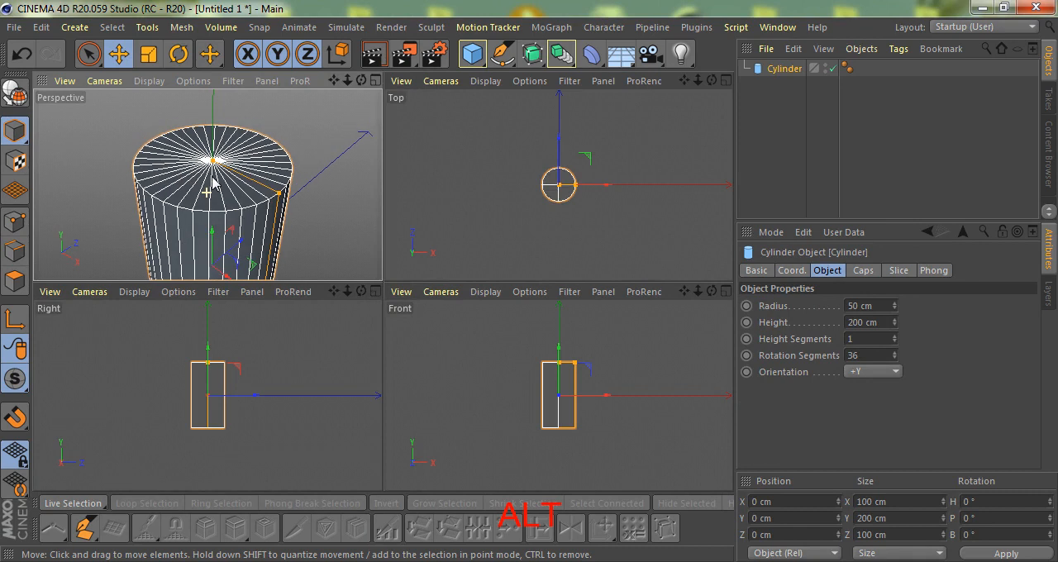
left_click(872, 363)
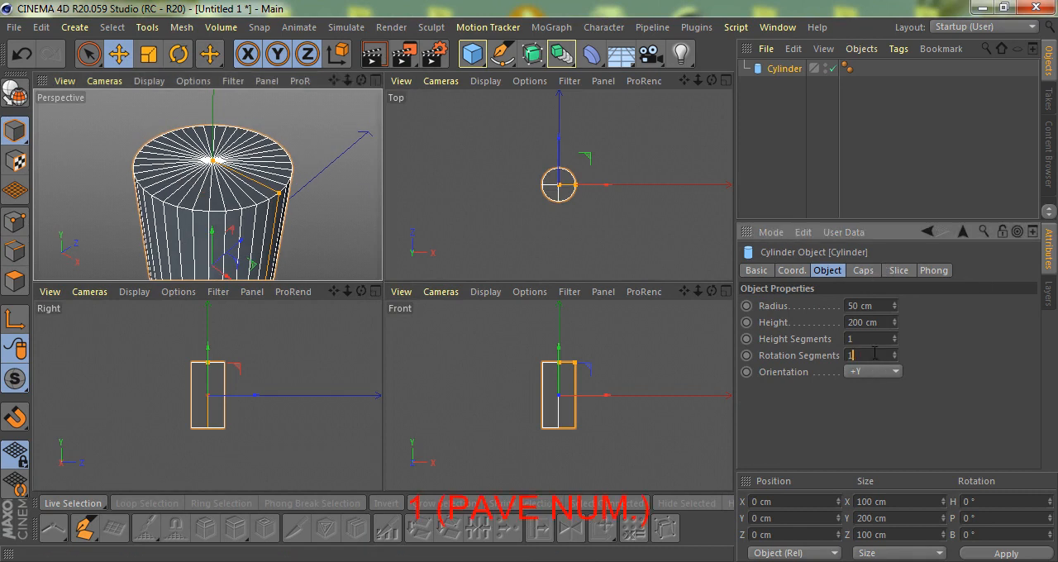
type("16")
key("Return")
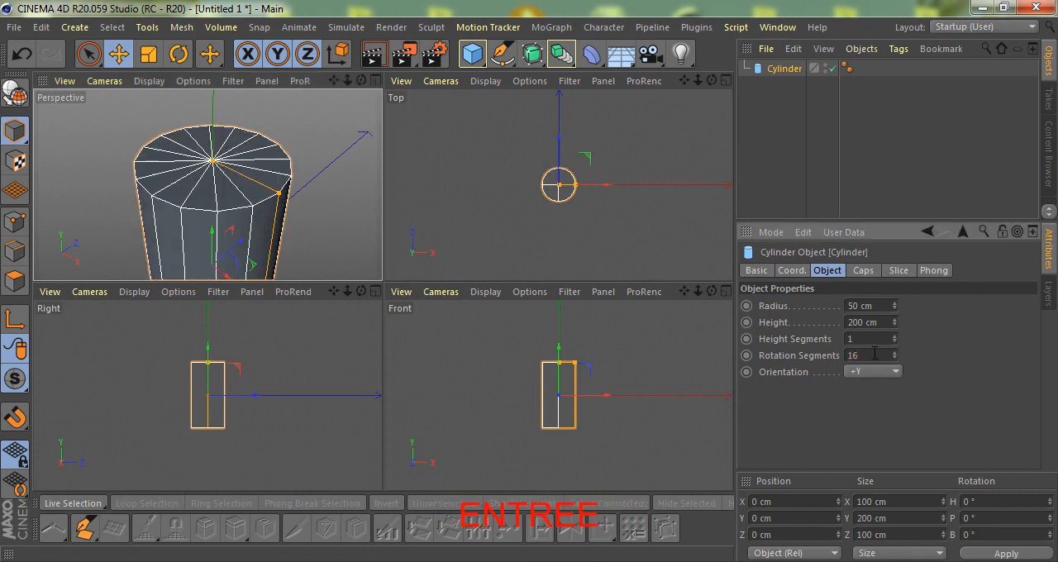
left_click(864, 271)
left_click(810, 305)
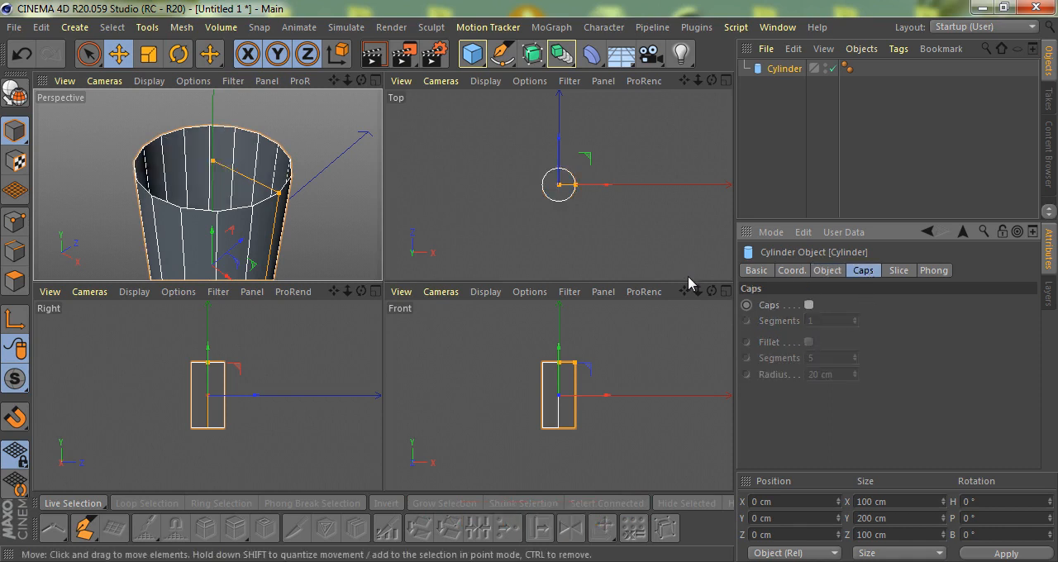
Maximize the front view and display the cylinder as a wireframe.
left_click(726, 290)
scroll(389, 322, "up", 5)
key("n")
key("g")
key("n")
key("h")
Stretch the cylinder to a height of about 516 cm and duplicate it twice.
scroll(403, 324, "down", 3)
left_click_drag(377, 162, 388, 96)
scroll(391, 360, "down", 3)
scroll(402, 221, "up", 1)
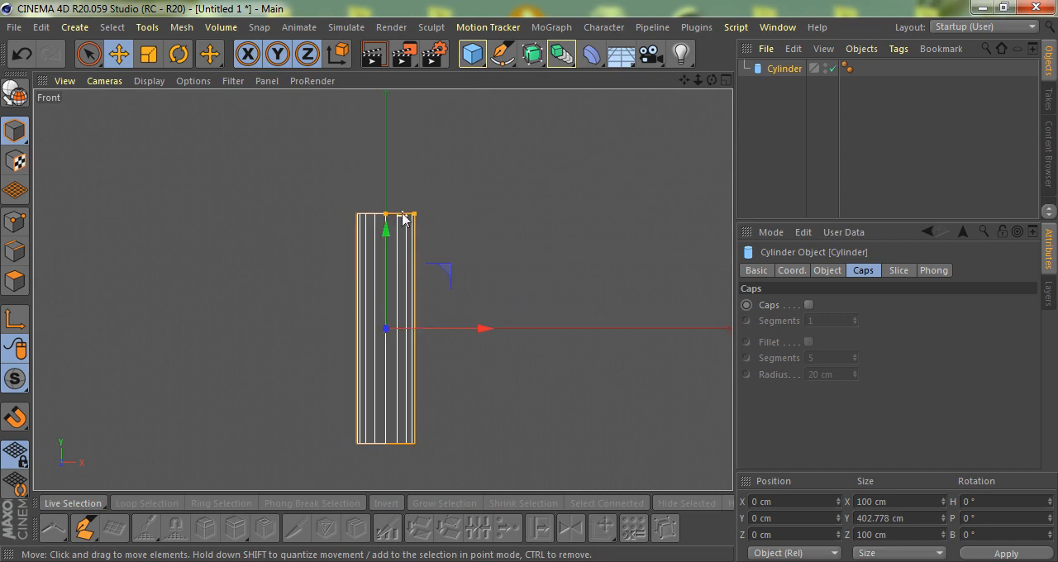
scroll(430, 187, "down", 4)
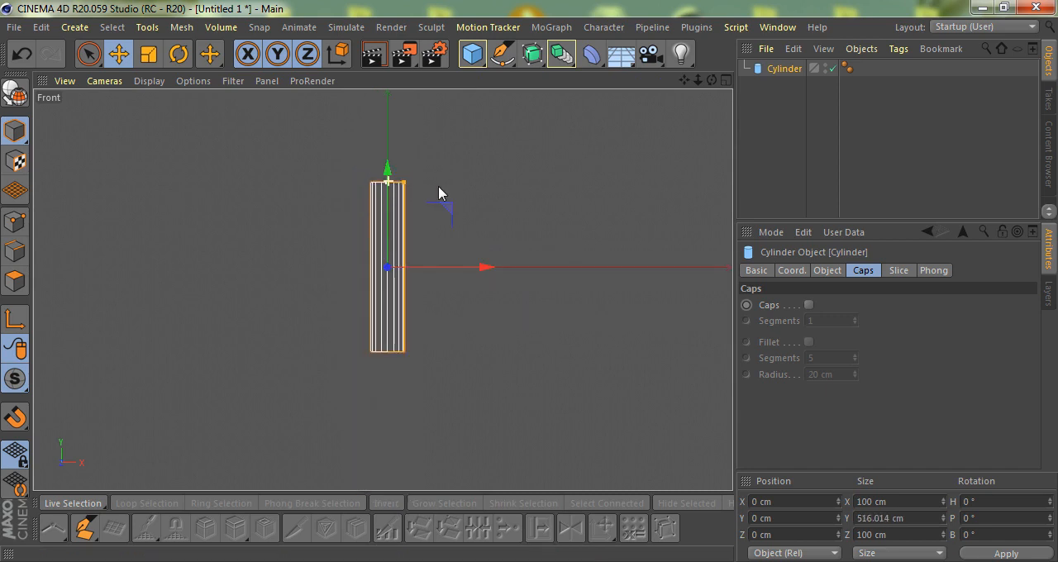
left_click_drag(778, 71, 781, 101, "ctrl")
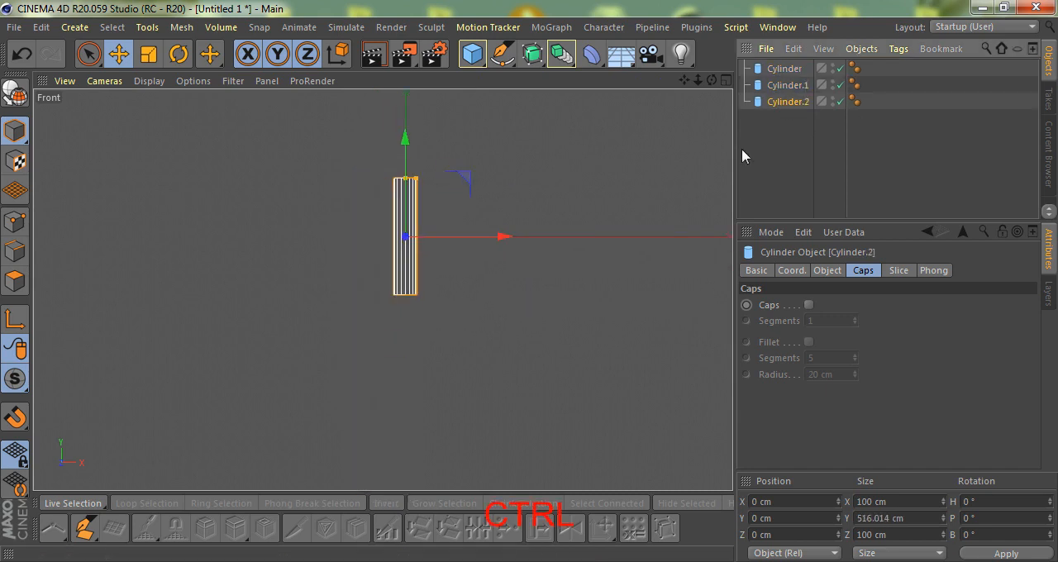
scroll(472, 236, "up", 3)
Tilt the original cylinder to the left and bank Cylinder.1 50° the opposite way, forming an X, and view them in perspective.
left_click(792, 69)
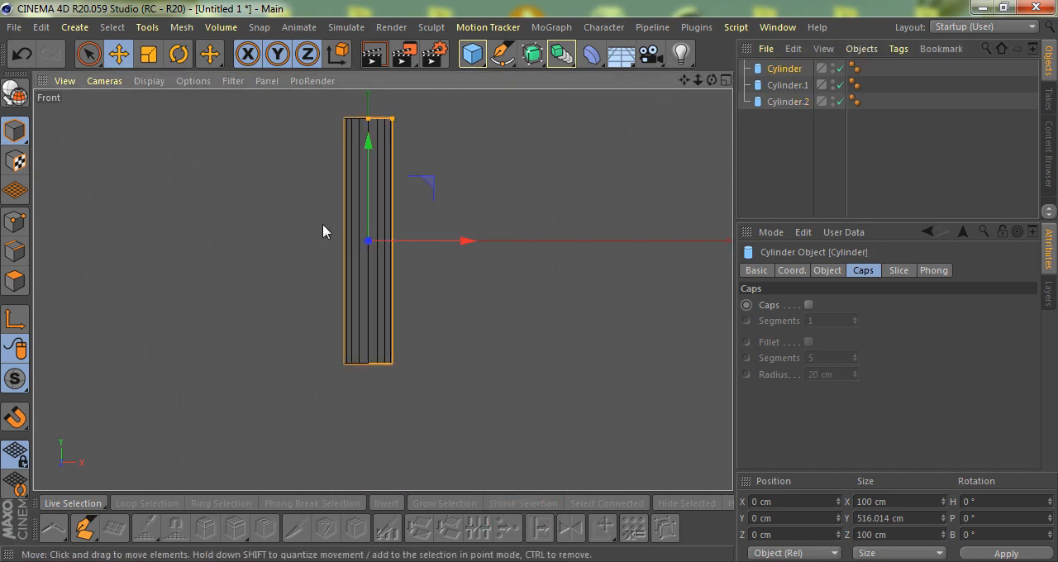
key("r")
left_click_drag(335, 192, 309, 240, "shift")
left_click(795, 86)
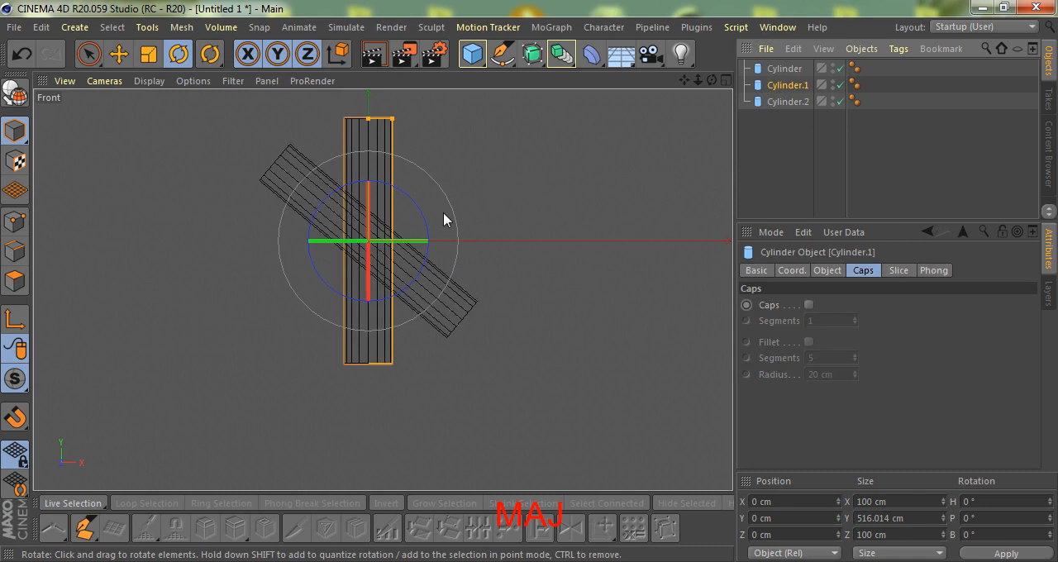
left_click_drag(425, 223, 546, 199, "shift")
key("F1")
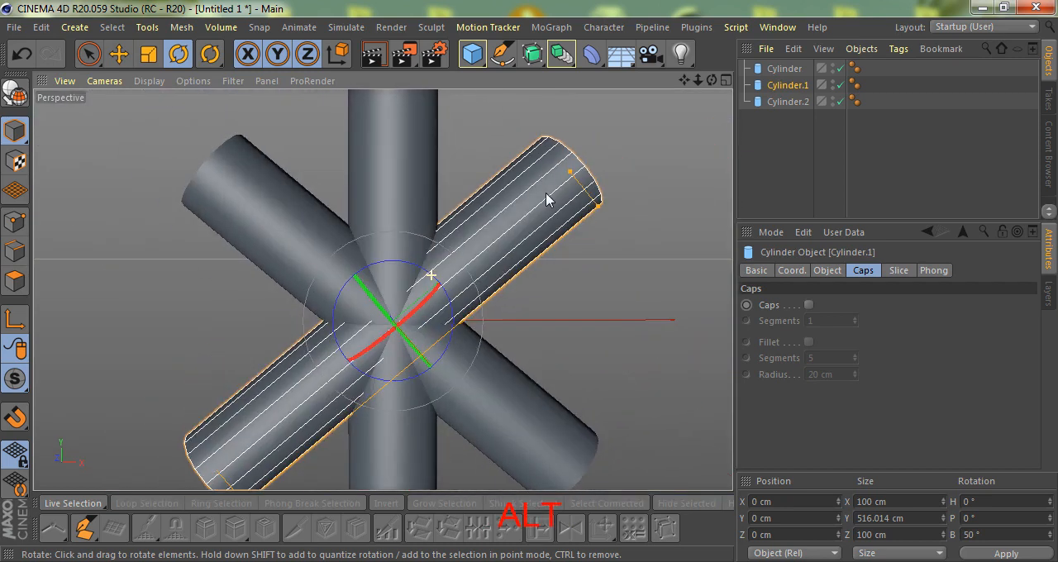
Hide the upright Cylinder.2 in the viewport.
left_click(831, 103, "alt")
left_click(831, 103, "alt")
scroll(306, 289, "down", 4)
left_click_drag(372, 311, 399, 329, "alt")
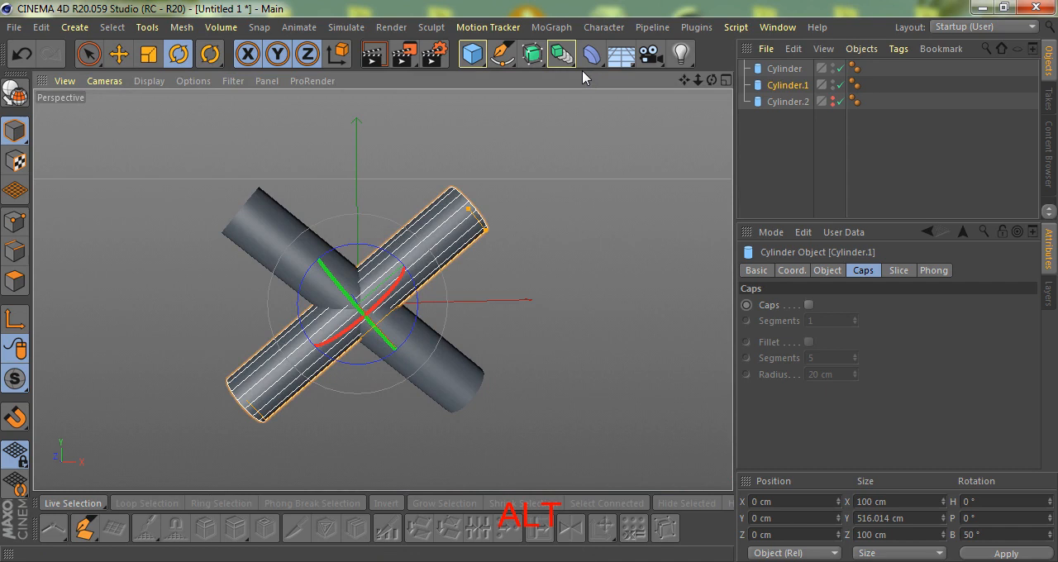
Combine the two tilted cylinders in a Boole object with the Boolean type A union B.
left_click(561, 54)
left_click(852, 73)
left_click_drag(910, 102, 770, 70)
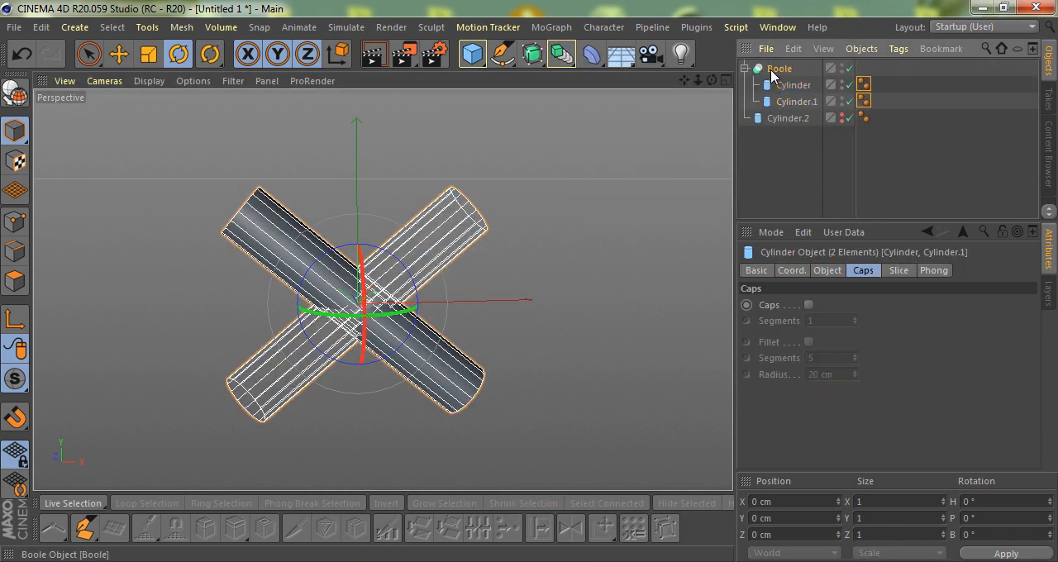
left_click(945, 308)
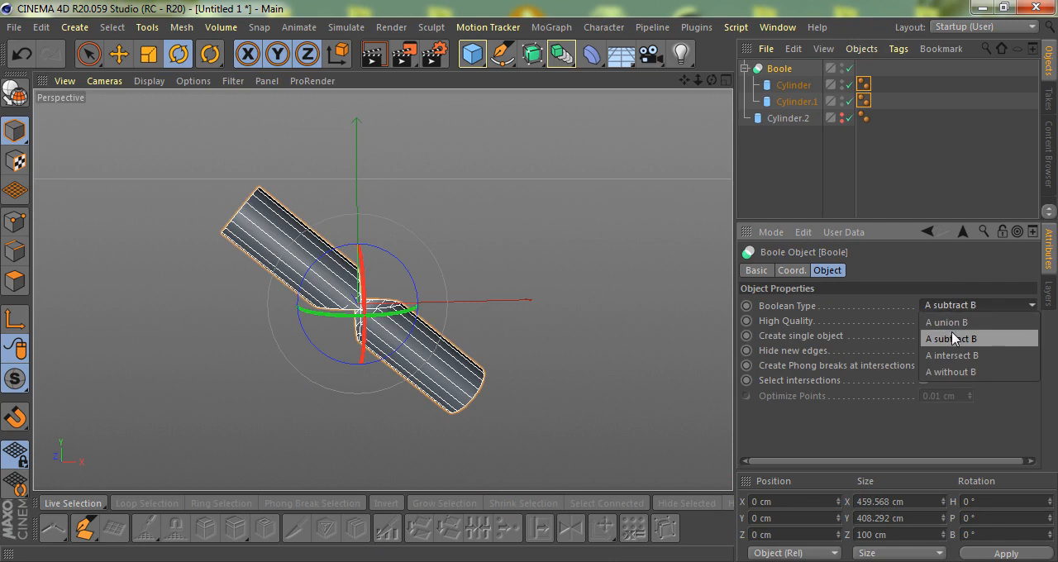
left_click(950, 320)
Convert the Boole of the two crossed cylinders to editable geometry.
left_click_drag(284, 326, 734, 74, "alt")
key("c")
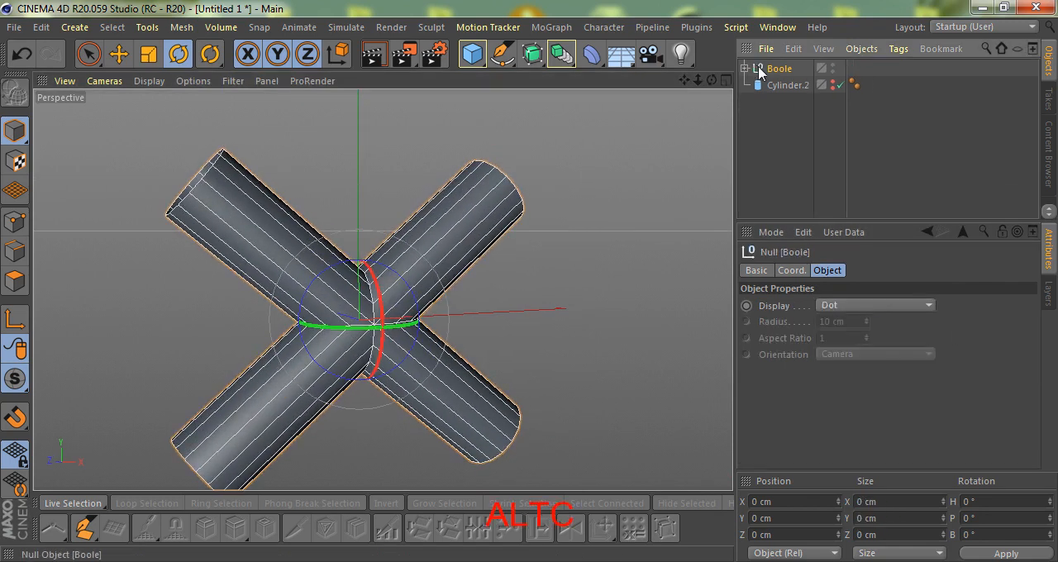
Select the Boole together with its children and merge them into a single mesh with Connect Objects + Delete.
right_click(765, 69)
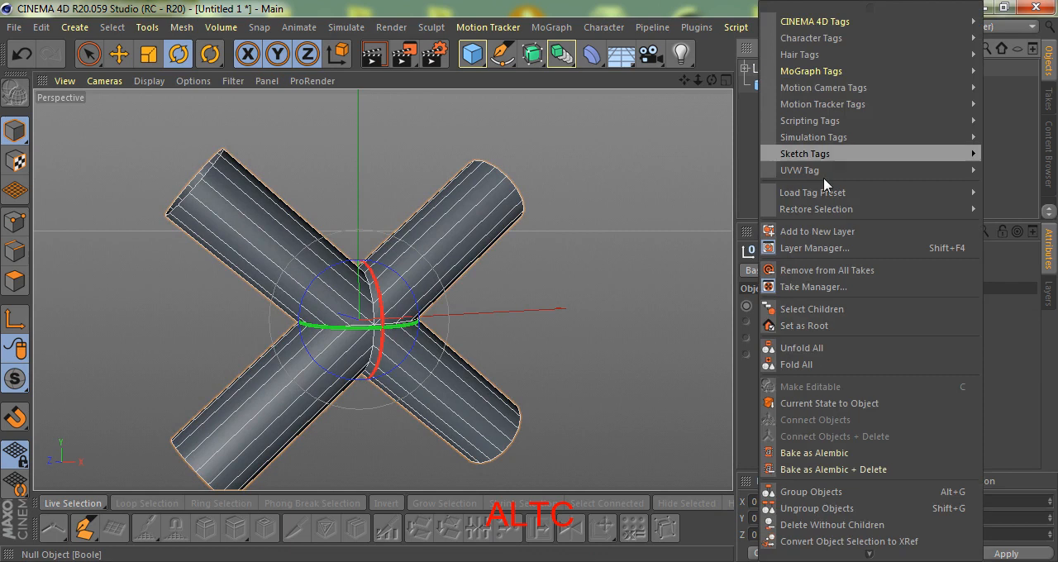
left_click(806, 310)
right_click(791, 68)
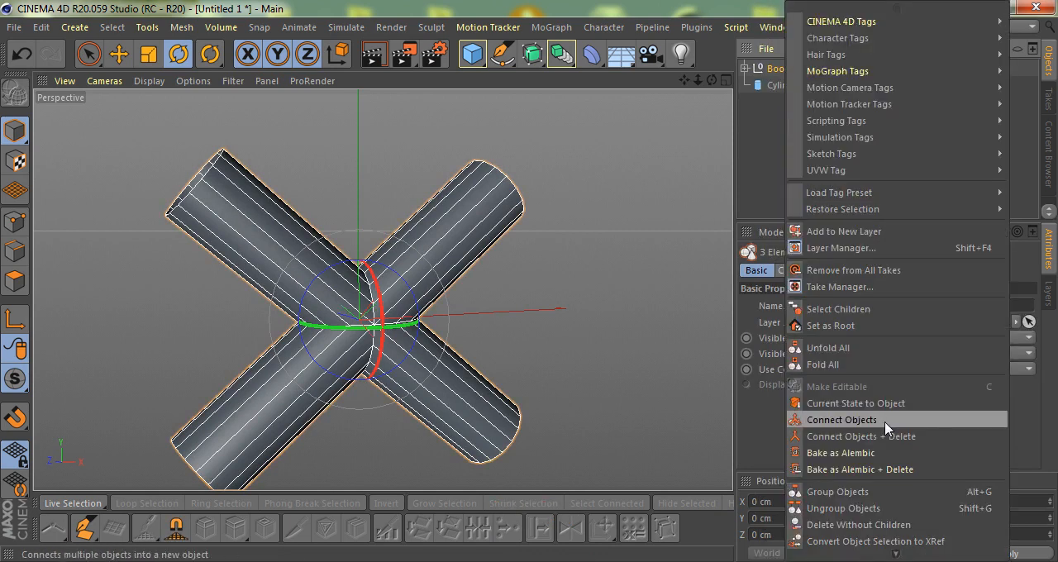
left_click(859, 436)
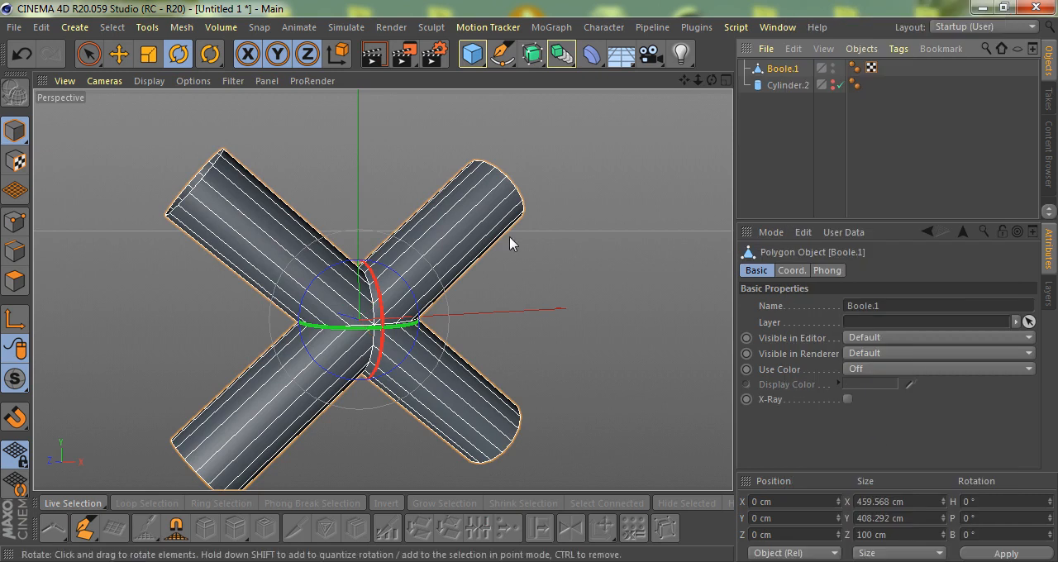
Select all points of the merged cross-shaped mesh and optimize them.
left_click(14, 222)
key("ctrl+a")
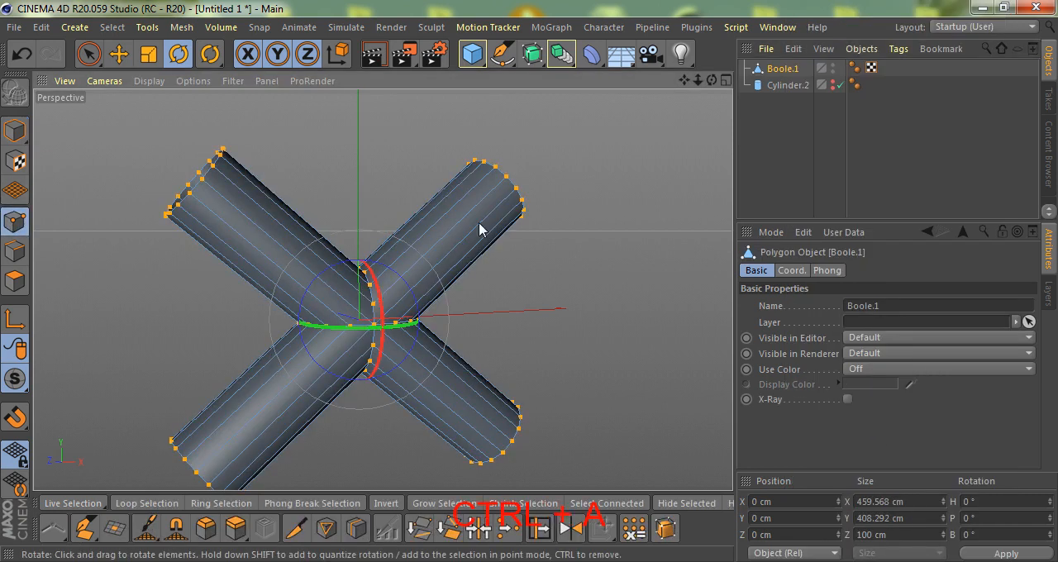
right_click(549, 184)
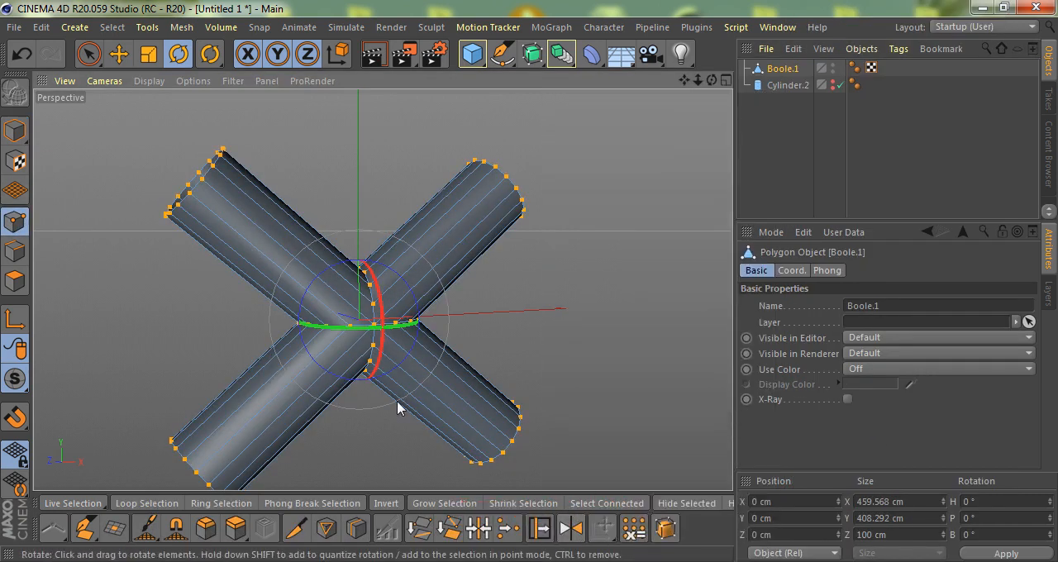
key("space")
Select the horizontal edge loop running around the crossing of the two pipes.
left_click(13, 253)
scroll(344, 337, "up", 3)
left_click(367, 323)
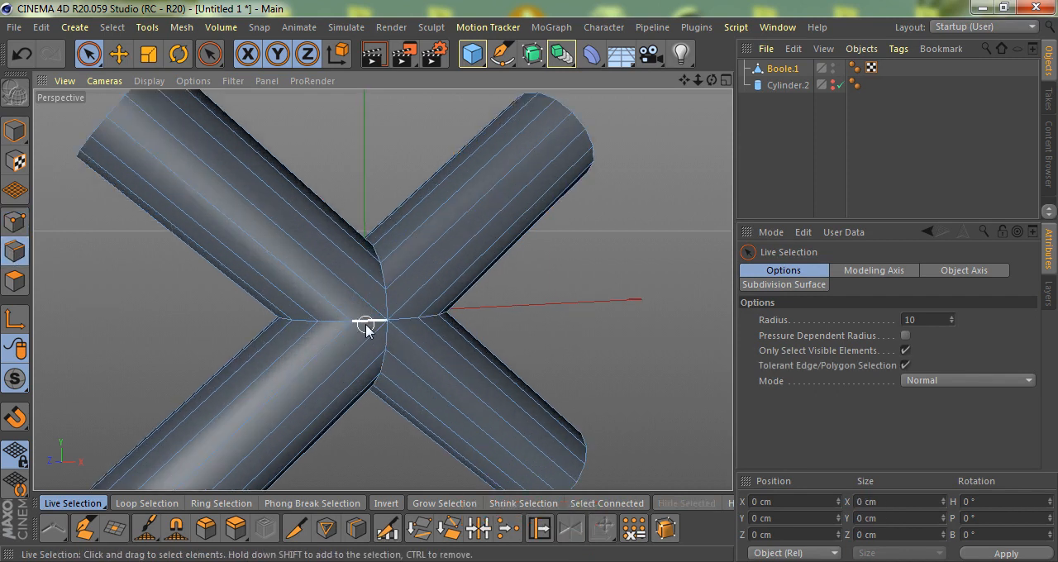
key("e")
double_click(359, 320)
left_click_drag(427, 335, 411, 263, "alt")
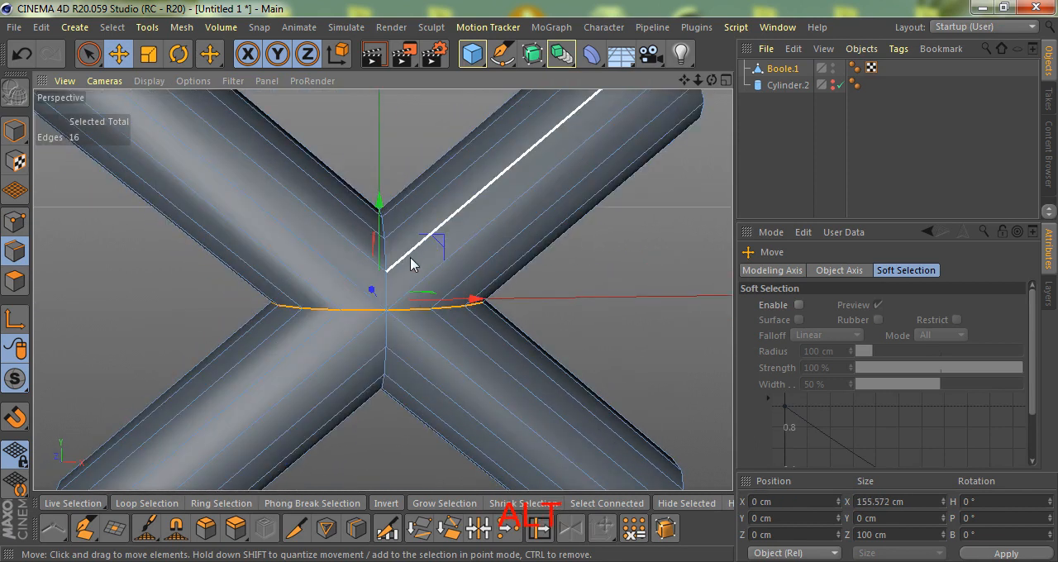
Use Fill Selection to pick the polygons below the horizontal edge loop and delete them.
key("u")
key("f")
left_click(349, 357)
scroll(382, 291, "down", 2)
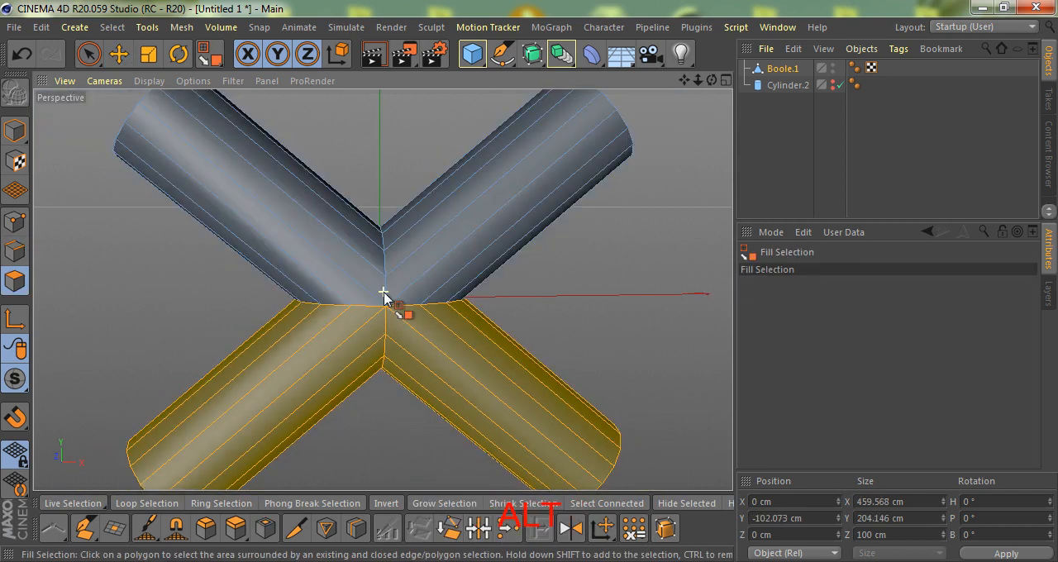
left_click_drag(366, 332, 395, 348, "alt")
key("Delete")
Make the upright Cylinder.2 visible in the viewport again.
scroll(405, 306, "down", 2)
left_click_drag(415, 310, 418, 297, "alt")
left_click(835, 85)
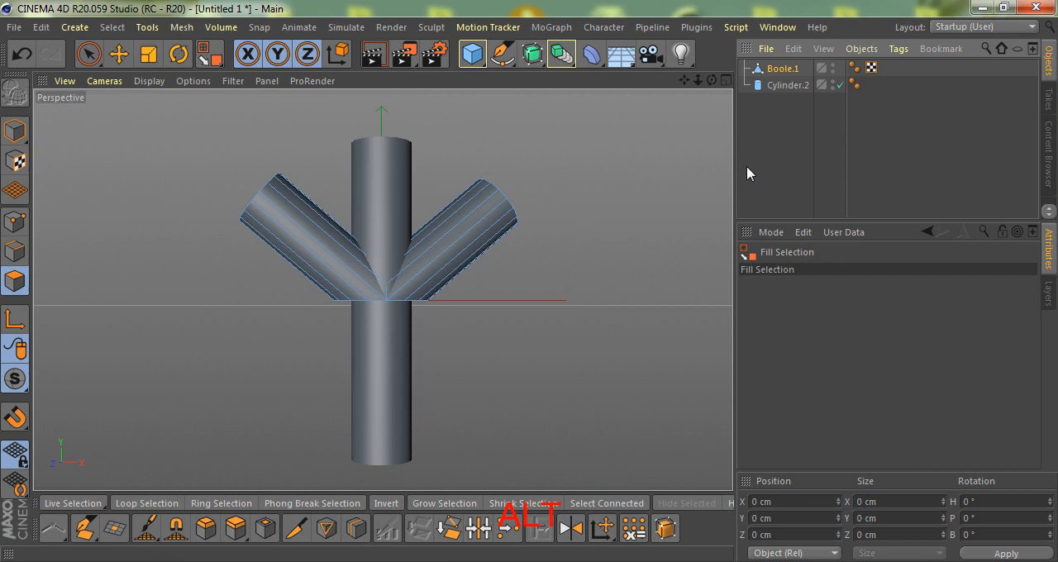
scroll(408, 307, "up", 2)
key("e")
scroll(347, 301, "down", 3)
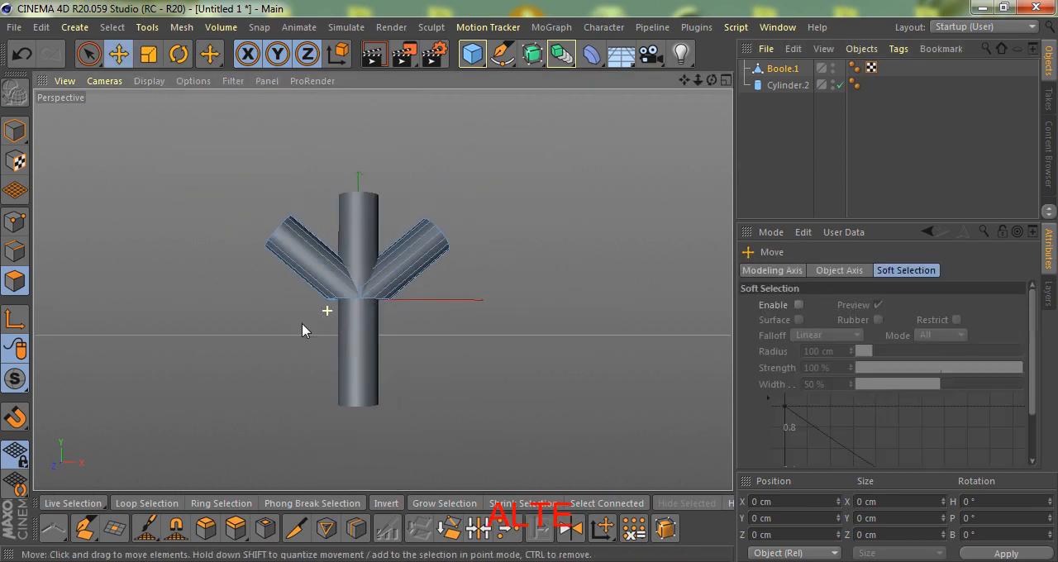
Move Cylinder.2 below the V-shaped branches to about Y -241 cm and shorten it to about 442 cm.
left_click(14, 130)
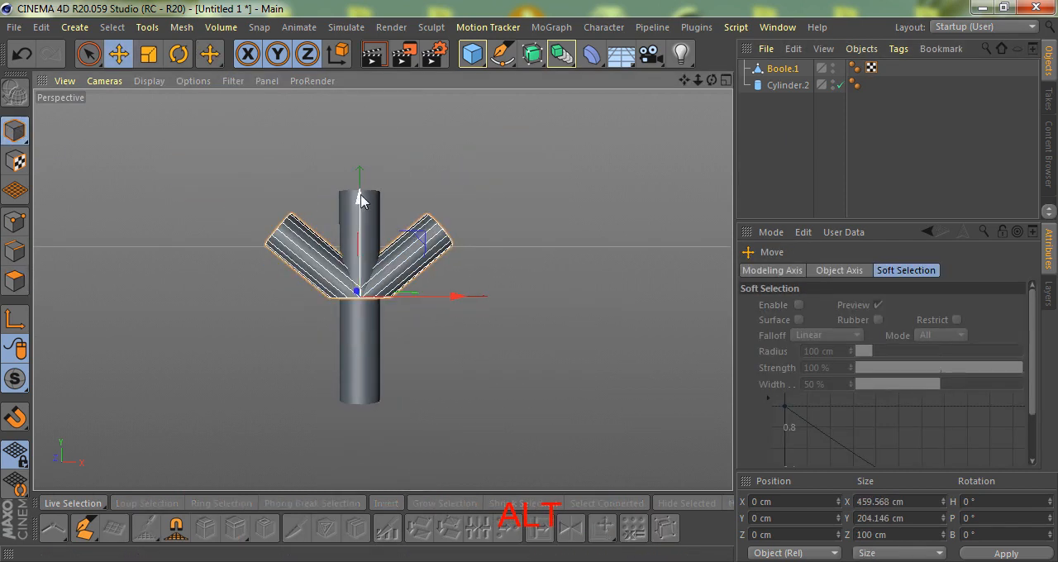
left_click(777, 86)
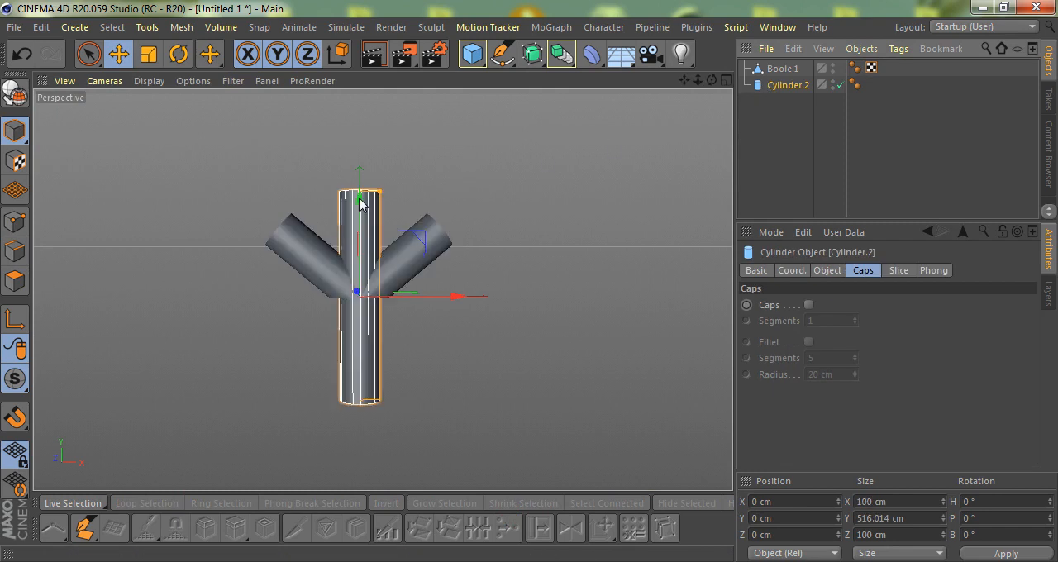
left_click_drag(359, 197, 361, 295)
right_click_drag(355, 306, 189, 330, "alt")
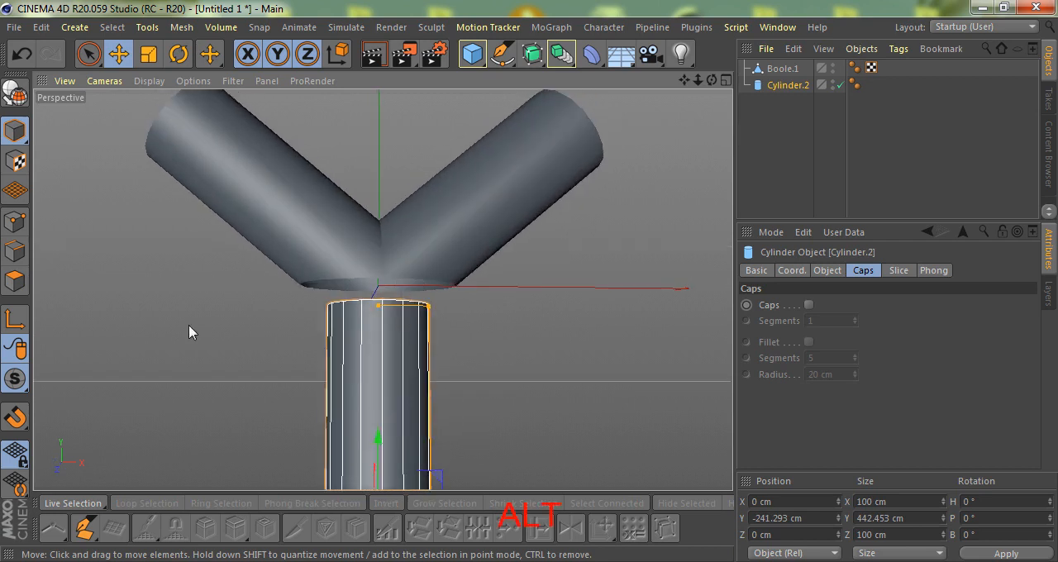
Convert Cylinder.2 to editable geometry and select the edge loop around its upper opening.
left_click(15, 252)
key("c")
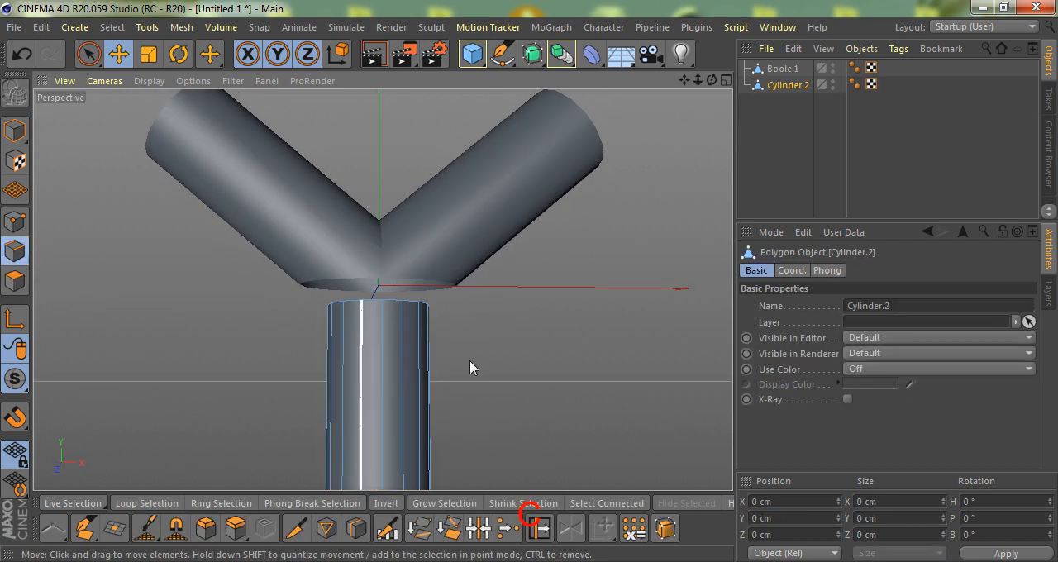
double_click(400, 300)
left_click_drag(377, 319, 360, 327, "alt")
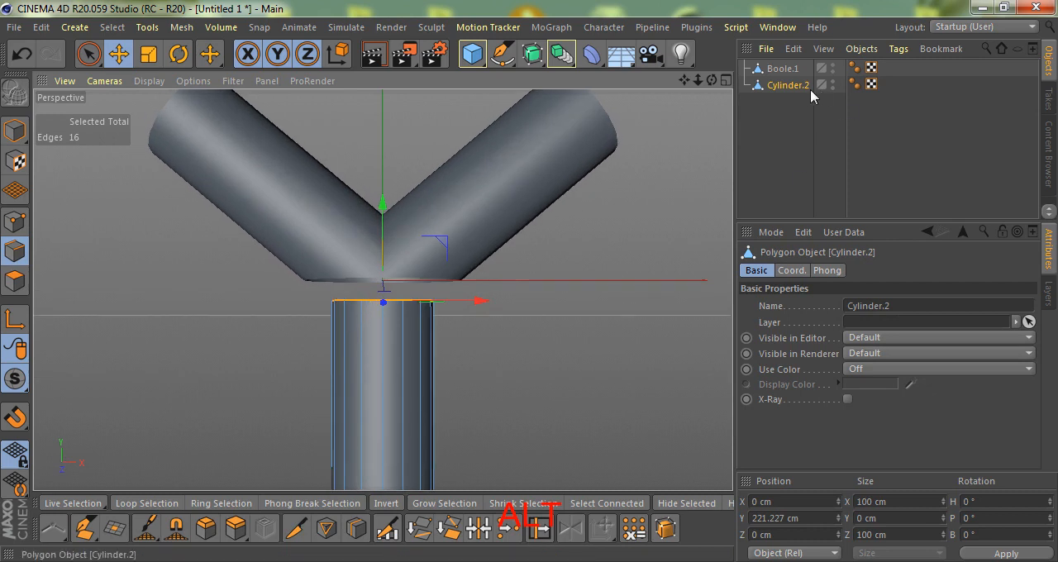
Select Boole.1 and Cylinder.2 and merge them with Connect Objects + Delete.
left_click(778, 71, "shift")
scroll(350, 260, "up", 3)
left_click_drag(349, 260, 385, 245, "alt")
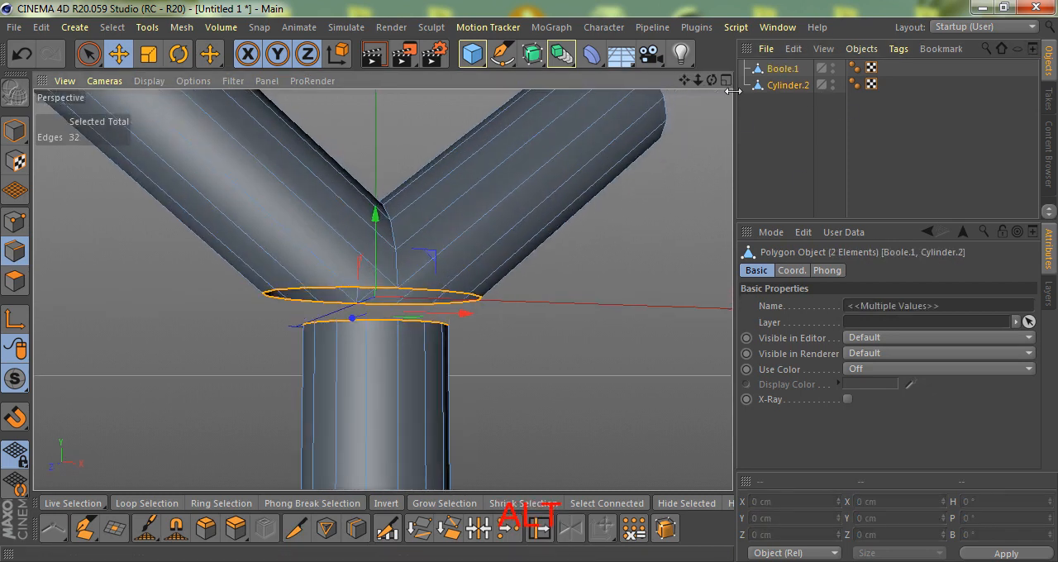
right_click(774, 80)
left_click(842, 436)
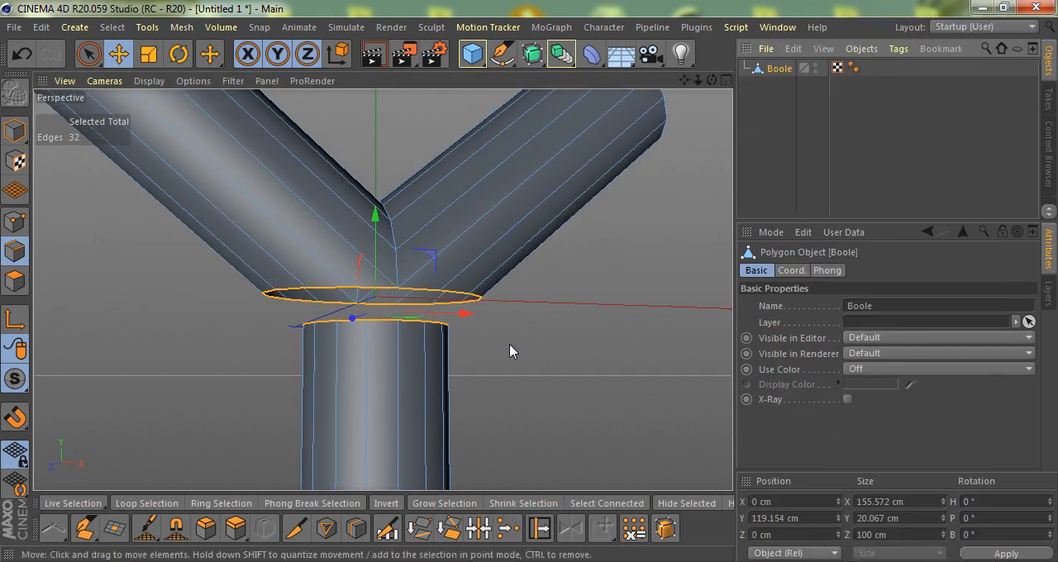
Bridge the gap between the branches' open edge loop and the lower pipe's rim with Stitch and Sew.
scroll(442, 343, "up", 3)
key("m")
key("p")
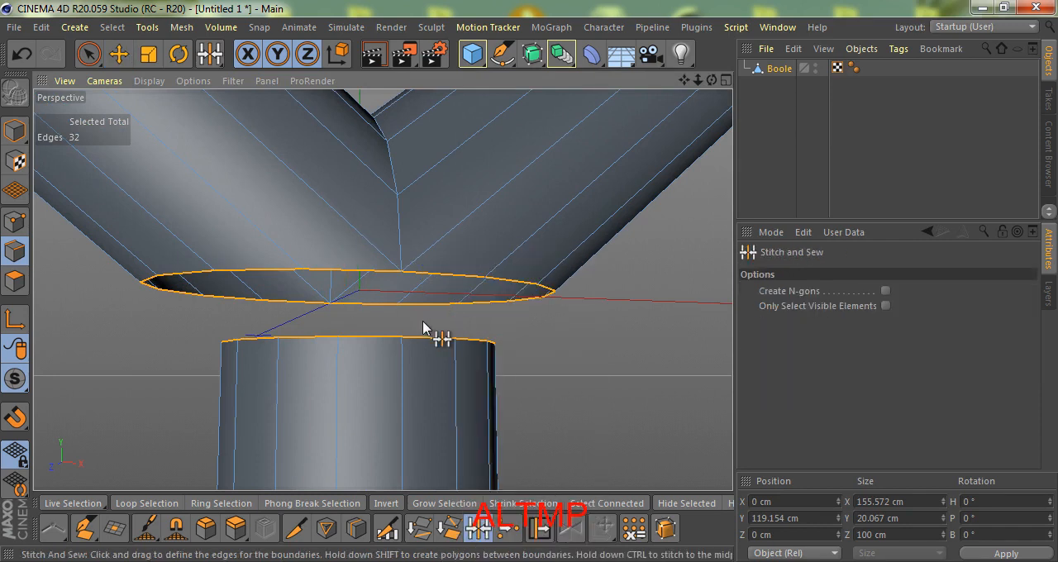
left_click_drag(400, 281, 400, 353, "shift")
scroll(396, 267, "down", 3)
scroll(418, 248, "up", 5)
Add a loop cut at 5% offset on the right branch beside the junction.
key("k")
key("l")
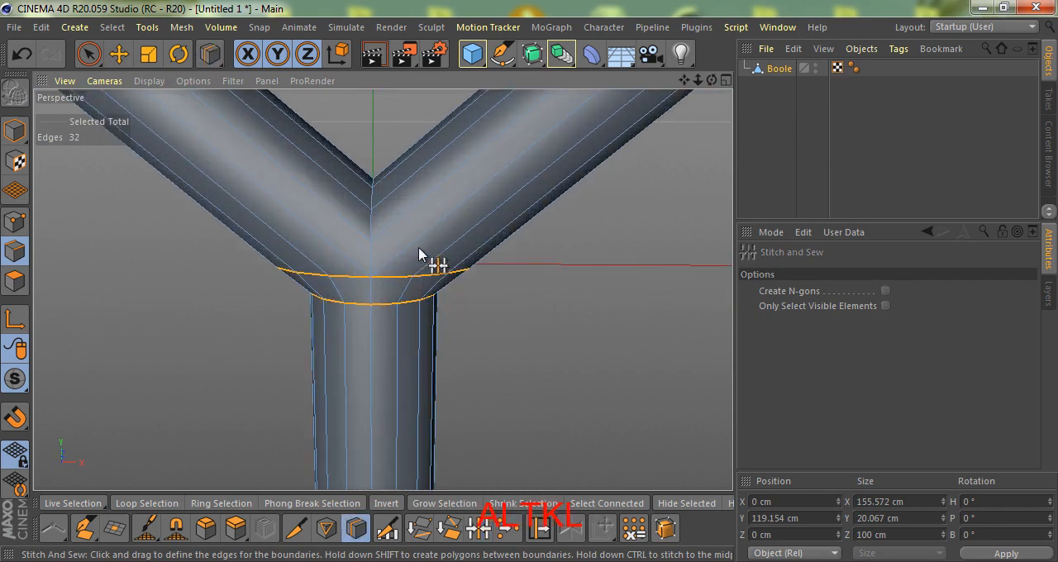
left_click(391, 269)
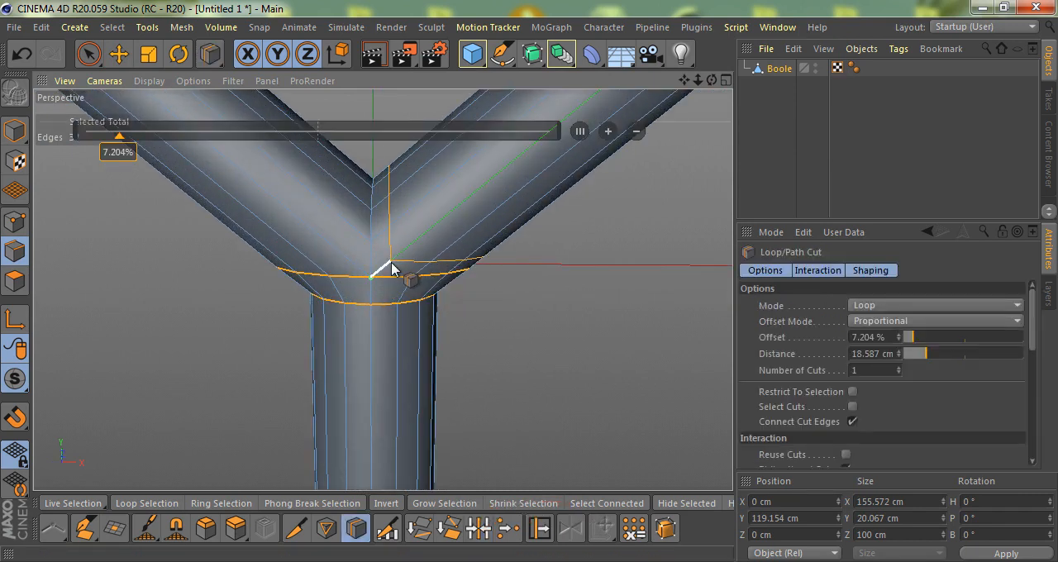
left_click(117, 153)
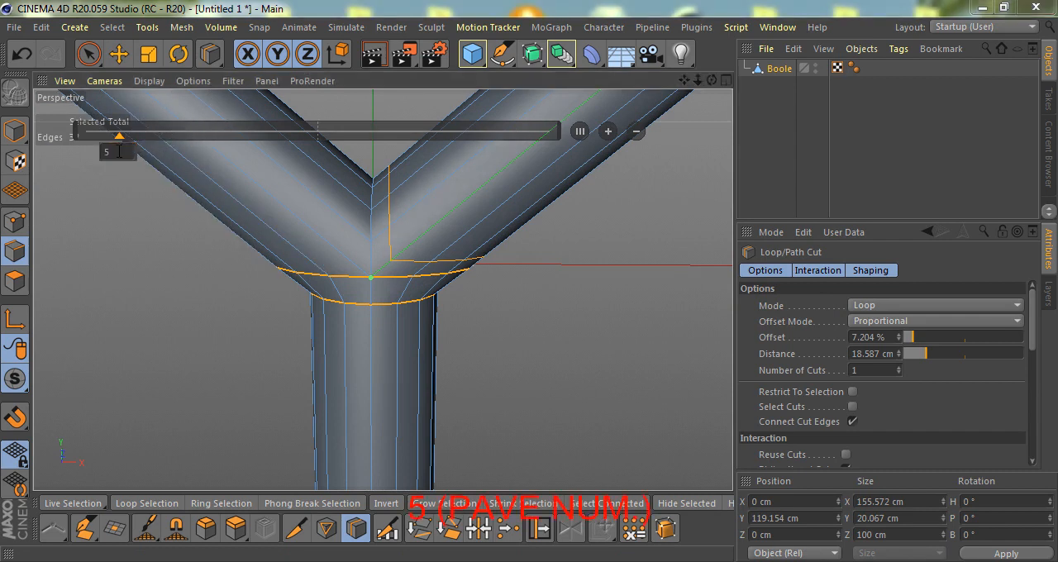
key("Return")
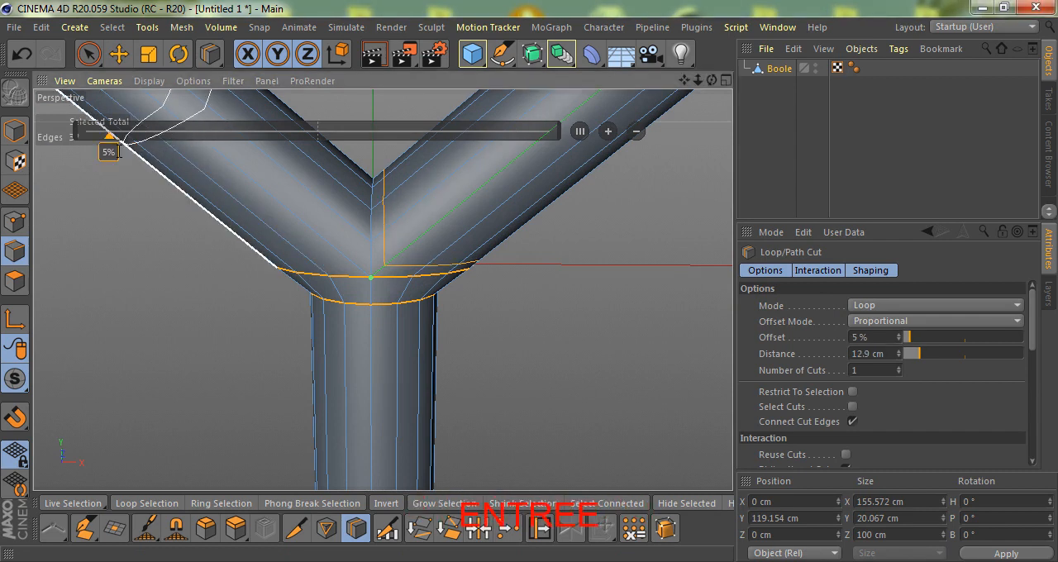
Add a loop cut at 95% offset on the left branch beside the junction and leave the cutting tool.
left_click(346, 260)
left_click(501, 154)
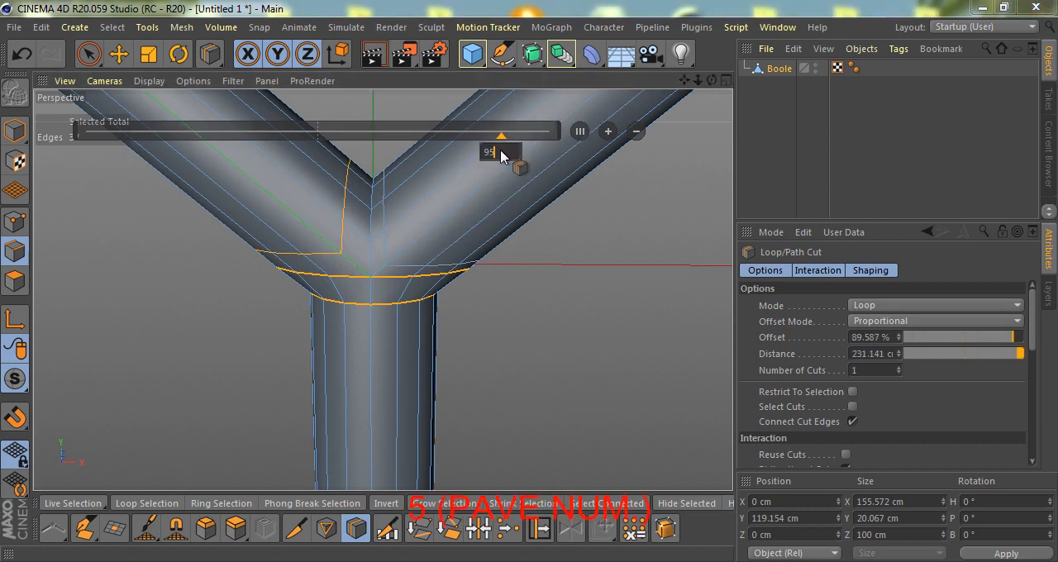
key("Return")
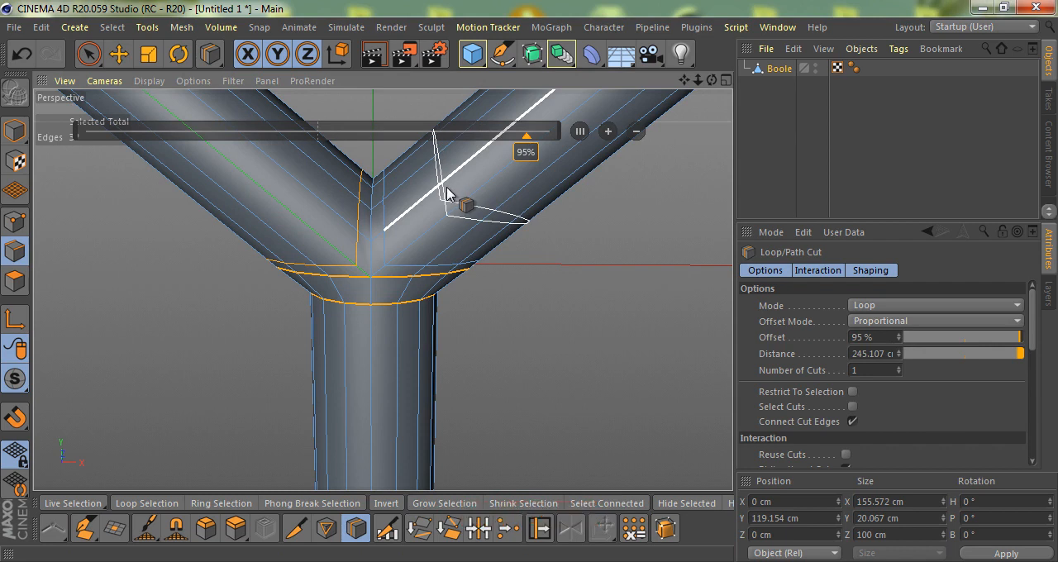
key("space")
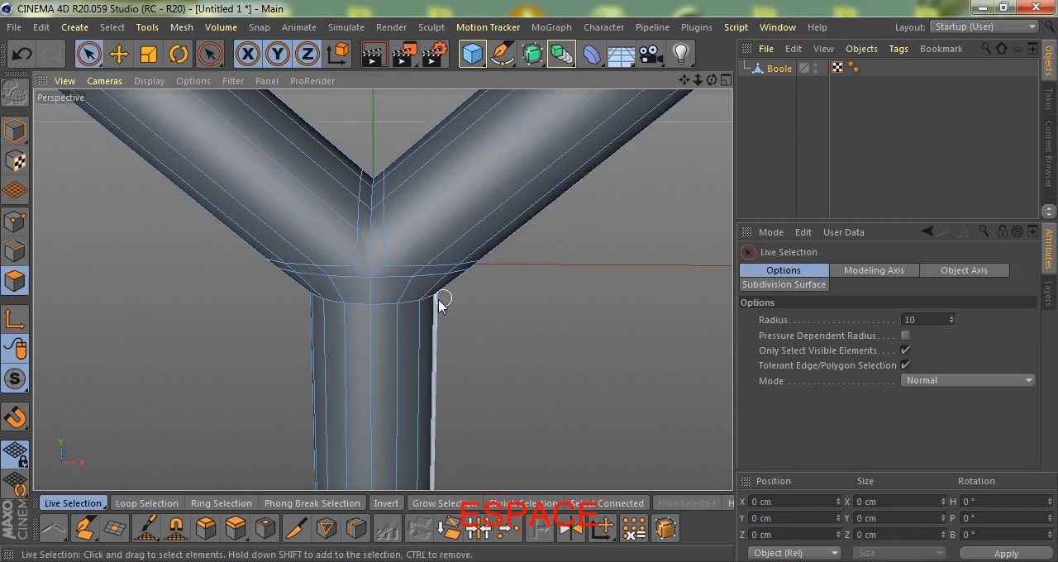
Place the Boole mesh under a Subdivision Surface and render the Y-shaped pipe in the viewport.
left_click_drag(427, 215, 453, 231, "alt")
scroll(387, 297, "up", 3, "alt")
mouse_move(386, 298)
left_mouse_down("alt")
mouse_move(389, 315)
mouse_move(369, 343)
mouse_move(377, 305)
left_mouse_up("alt")
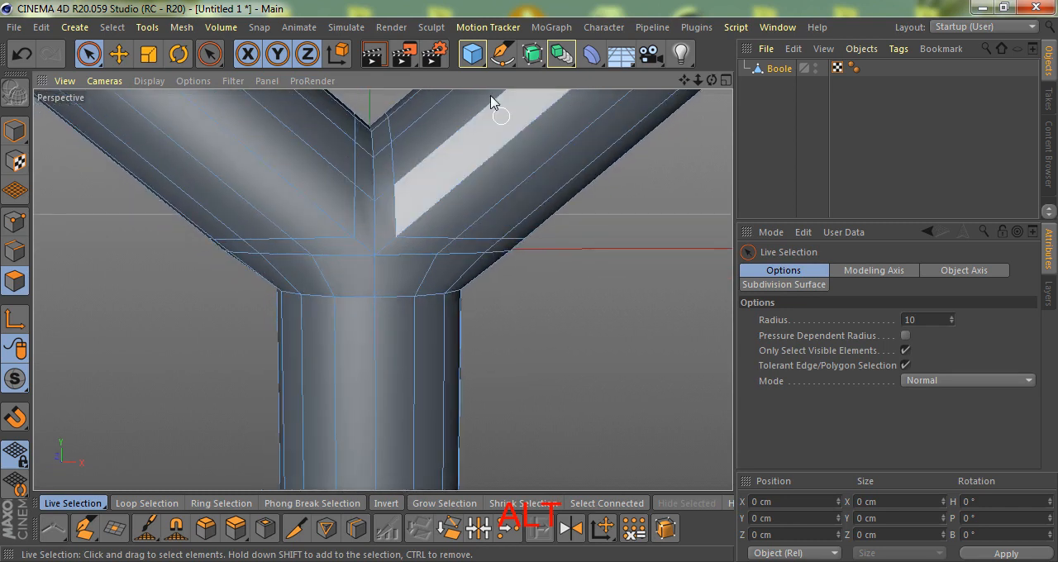
left_click(532, 58, "alt")
left_click_drag(438, 207, 399, 380, "alt")
scroll(446, 371, "down", 4, "alt")
left_click_drag(461, 322, 465, 281, "alt")
left_click(372, 55)
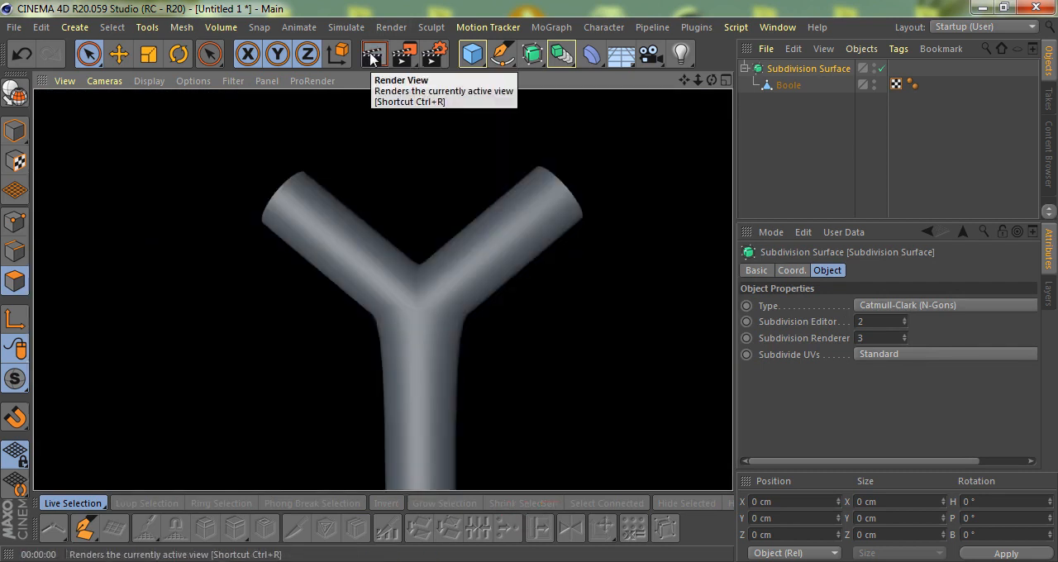
Turn off the Subdivision Surface and select the Boole mesh's edge loop where the lower pipe meets the junction.
left_click_drag(445, 356, 502, 371, "alt")
key("q")
scroll(418, 328, "up", 4)
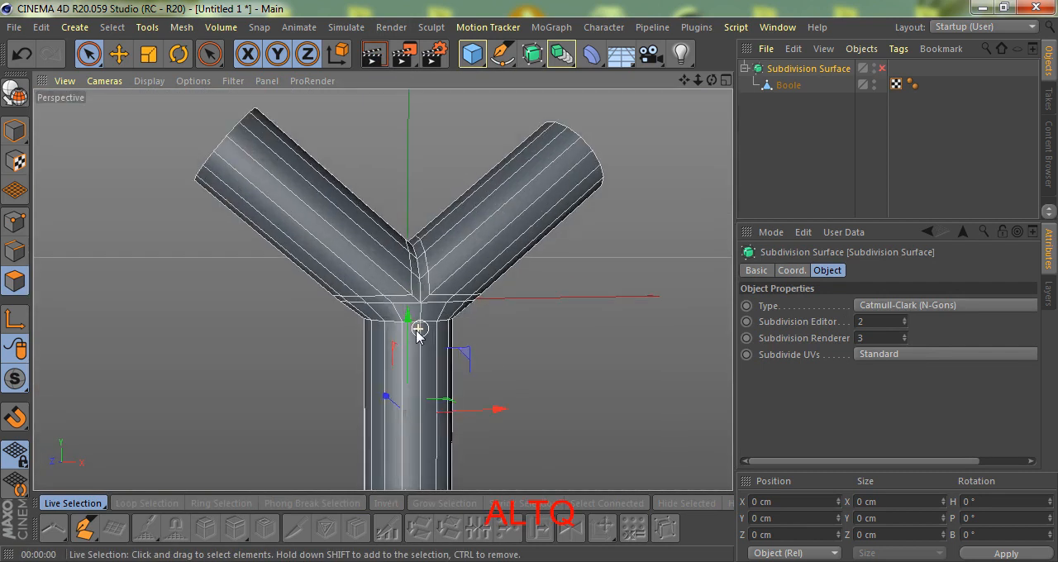
left_click_drag(428, 321, 410, 303, "alt")
left_click(788, 85)
scroll(338, 359, "up", 3)
key("e")
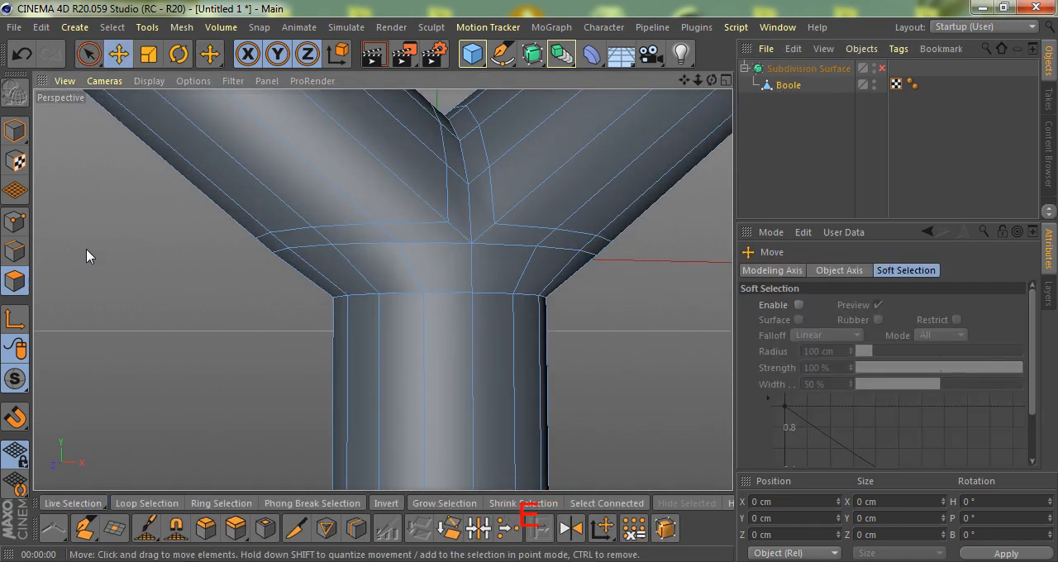
left_click(15, 251)
double_click(448, 294)
left_click_drag(503, 333, 466, 342, "alt")
Slide a cloned copy of the edge loop down the lower pipe at a 25.9 cm offset and re-enable the Subdivision Surface.
key("m")
key("o")
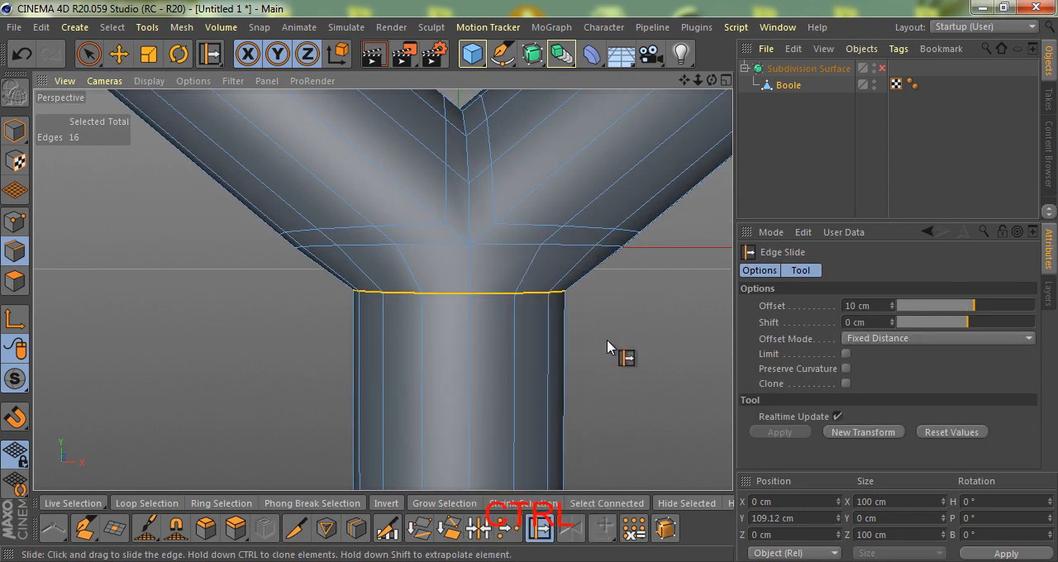
left_click_drag(528, 285, 529, 282, "ctrl")
mouse_move(609, 347)
left_mouse_down("alt")
mouse_move(471, 283)
mouse_move(491, 267)
mouse_move(430, 333)
mouse_move(501, 366)
mouse_move(496, 239)
left_mouse_up("alt")
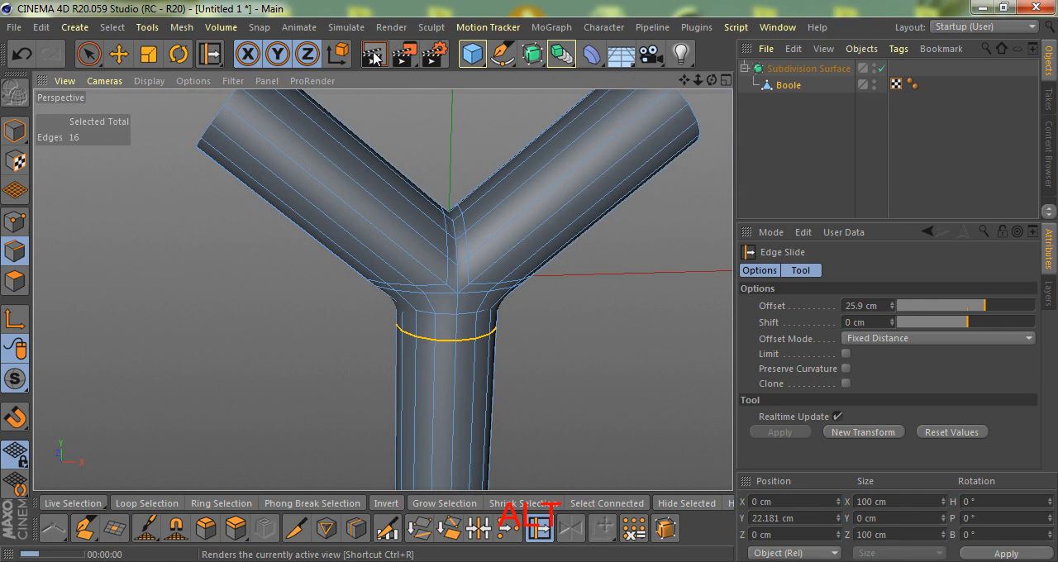
Render the smoothed Y-shaped pipe from the front and the back and examine the junction.
left_click(373, 57)
left_click_drag(558, 424, 90, 295, "alt")
right_click_drag(279, 292, 316, 352, "alt")
left_click_drag(383, 290, 333, 324, "alt")
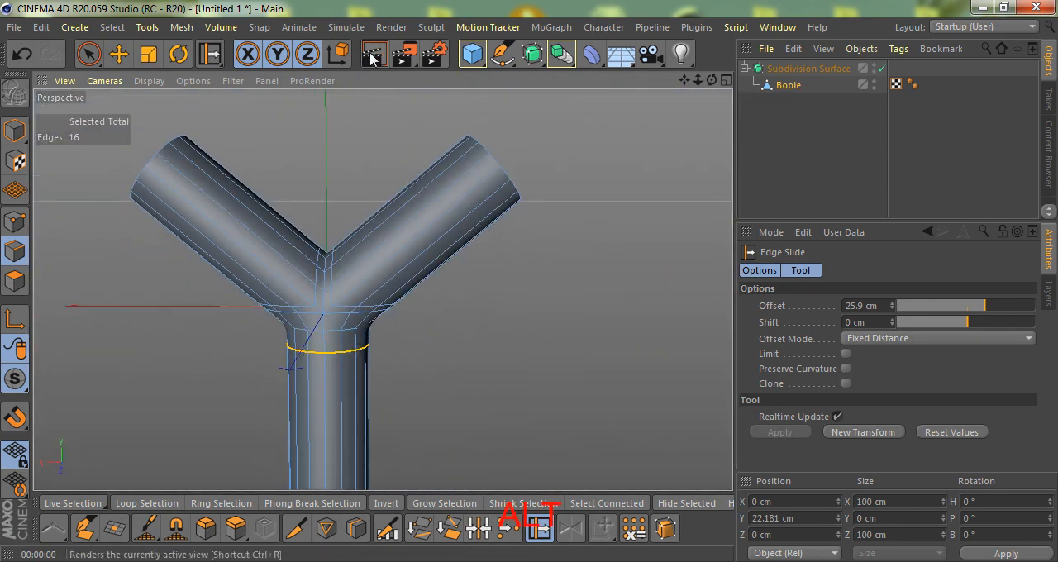
left_click(373, 56)
scroll(248, 299, "up", 3)
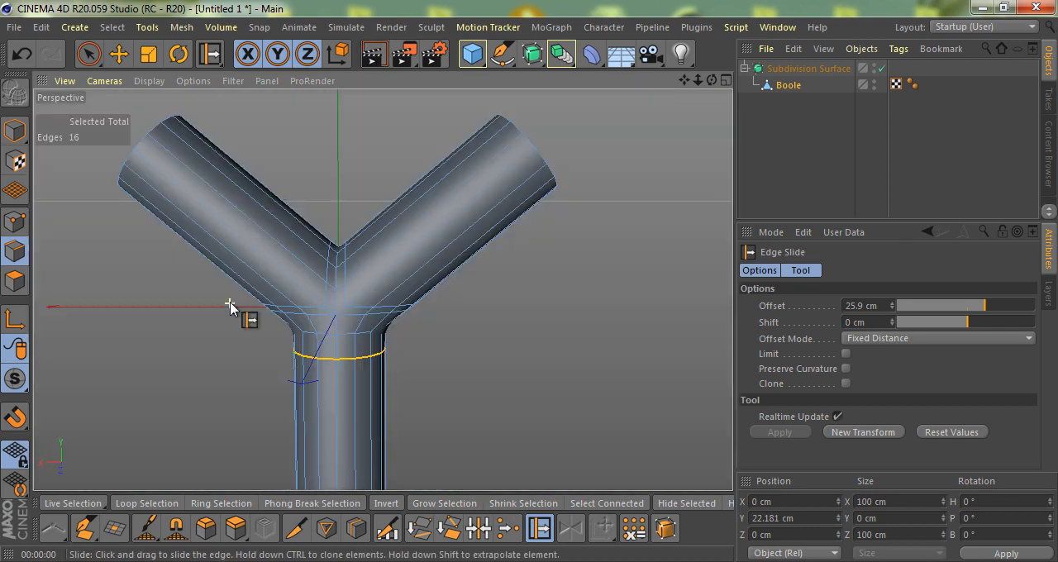
left_click_drag(338, 345, 291, 350, "alt")
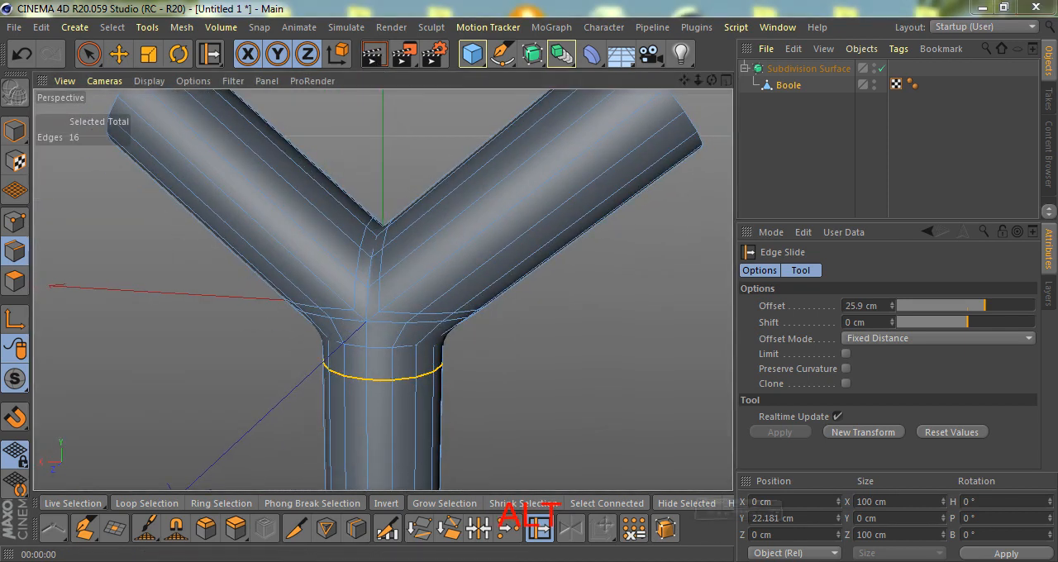
left_click(781, 346)
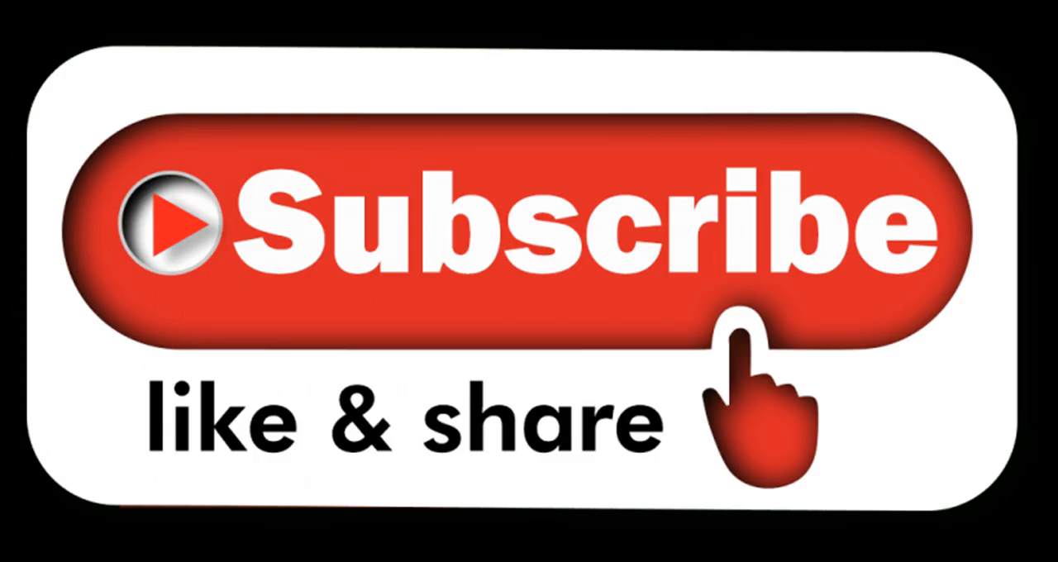